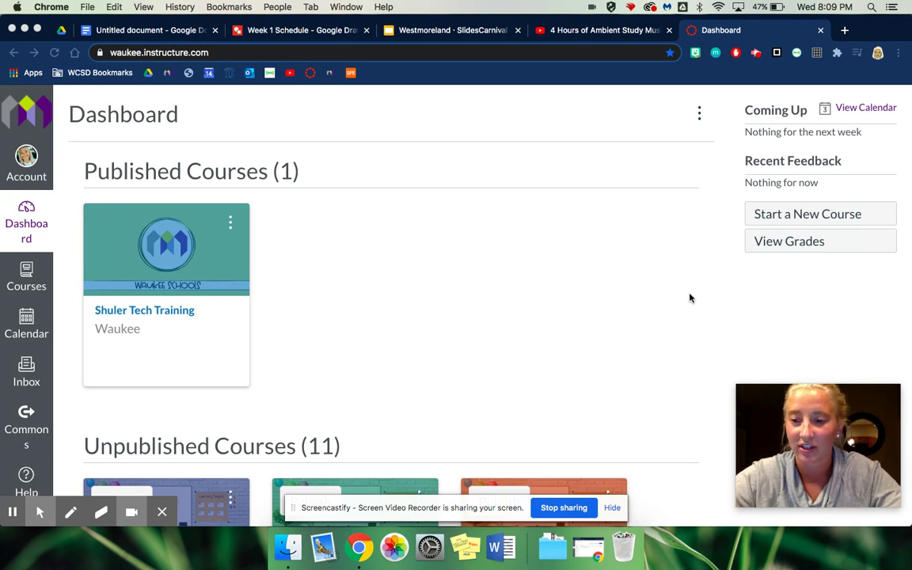
Step: Find PRACTICE 2 under Unpublished Courses on the Dashboard and open it
{"action": "scroll", "coordinate": [689, 298], "scroll_direction": "down", "scroll_amount": 3}
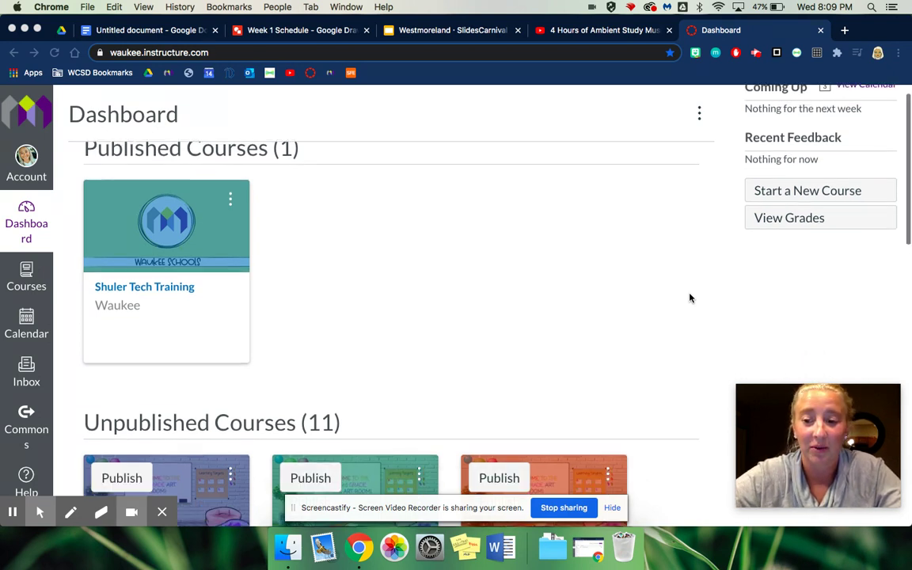
{"action": "scroll", "coordinate": [690, 297], "scroll_direction": "down", "scroll_amount": 2}
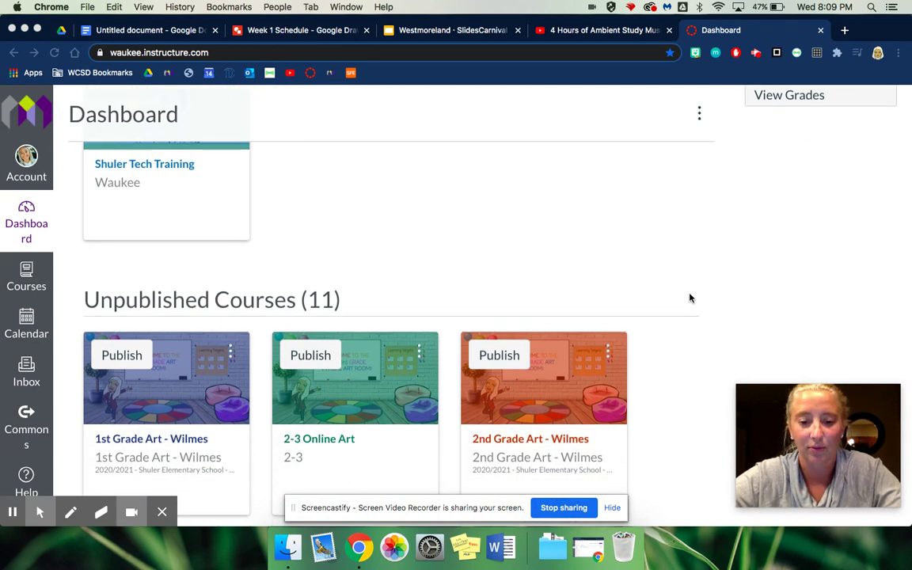
{"action": "scroll", "coordinate": [690, 298], "scroll_direction": "down", "scroll_amount": 2}
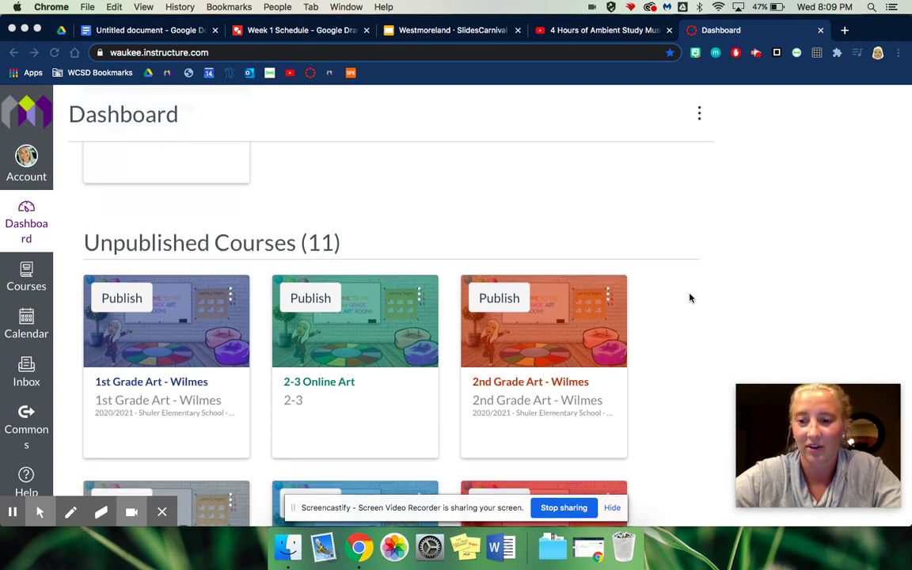
{"action": "scroll", "coordinate": [689, 297], "scroll_direction": "down", "scroll_amount": 1}
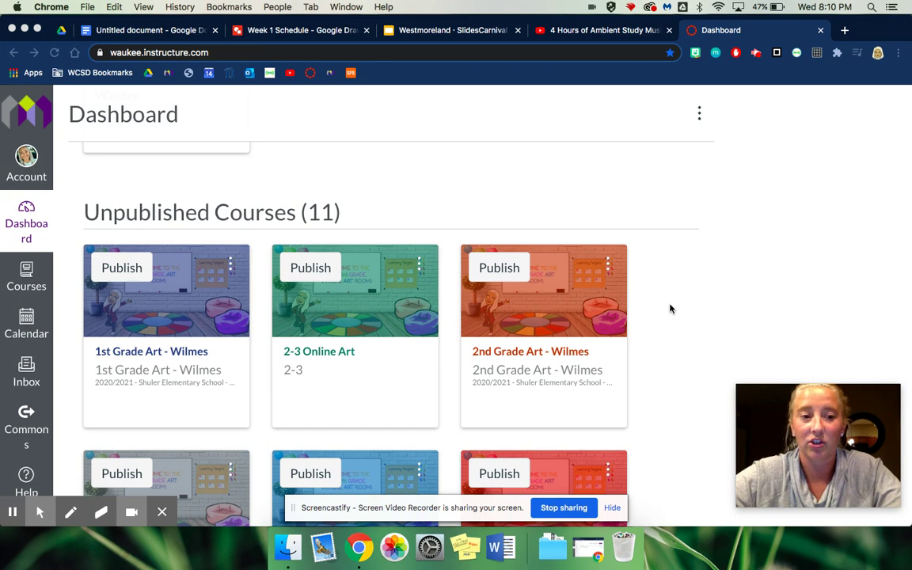
{"action": "scroll", "coordinate": [670, 309], "scroll_direction": "down", "scroll_amount": 6}
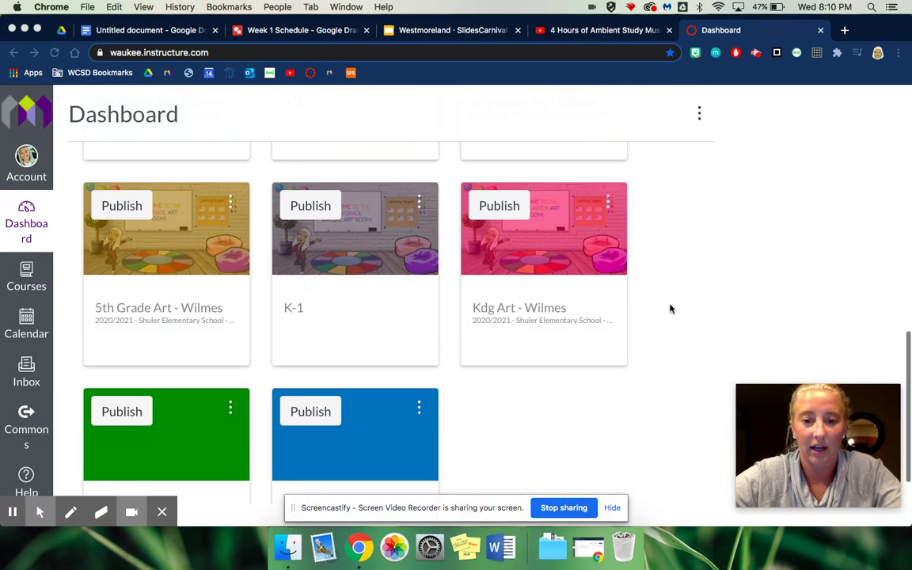
{"action": "scroll", "coordinate": [670, 308], "scroll_direction": "up", "scroll_amount": 2}
{"action": "scroll", "coordinate": [670, 309], "scroll_direction": "up", "scroll_amount": 3}
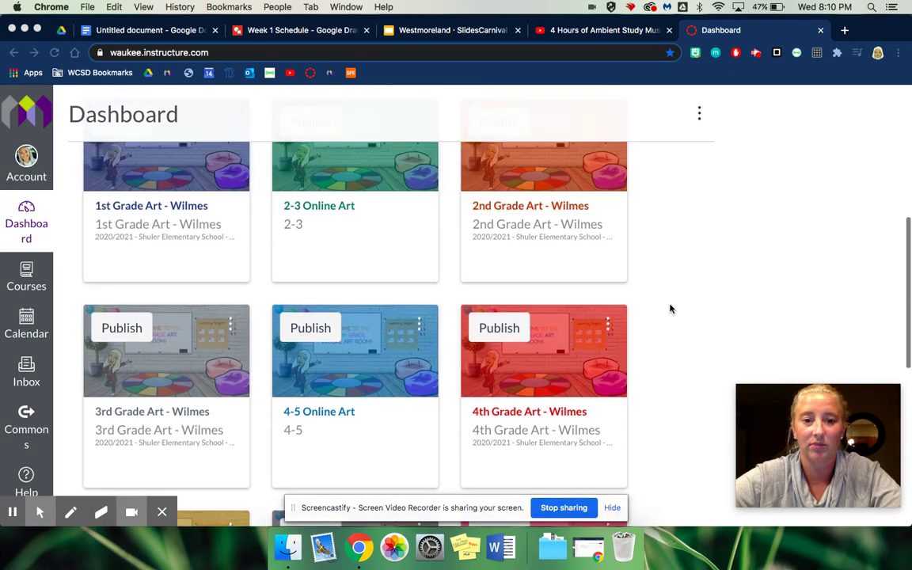
{"action": "scroll", "coordinate": [669, 309], "scroll_direction": "down", "scroll_amount": 5}
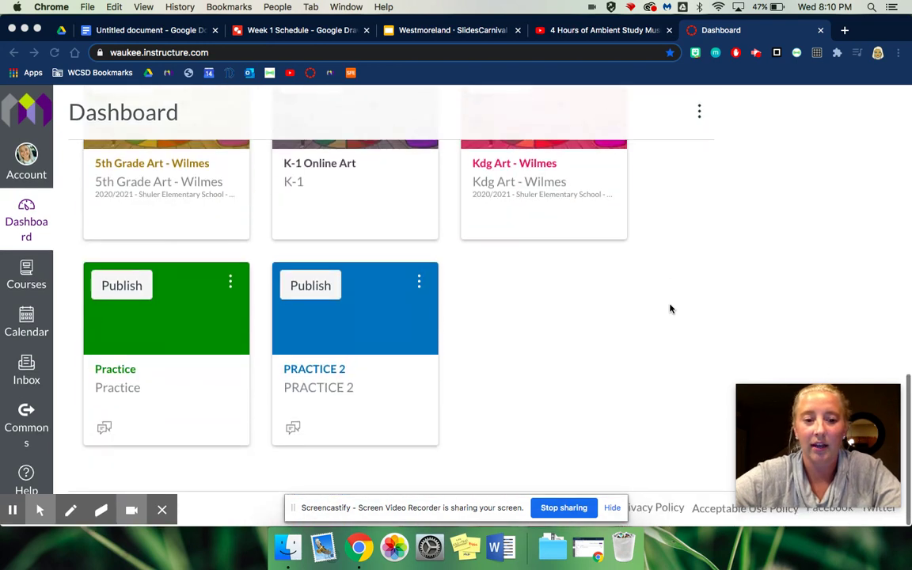
{"action": "left_click", "coordinate": [314, 372]}
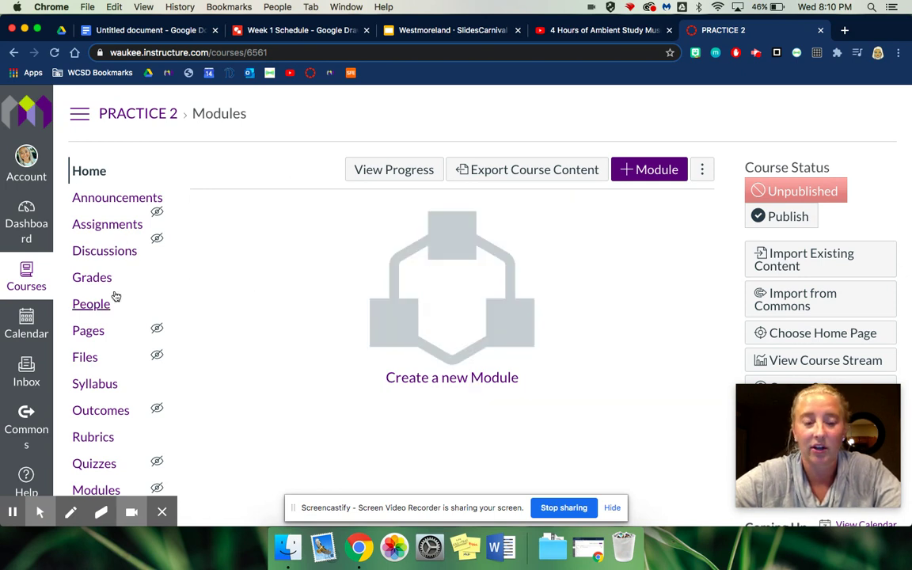
Step: Make the browser window slightly shorter and go to PRACTICE 2's course Settings
{"action": "scroll", "coordinate": [115, 296], "scroll_direction": "down", "scroll_amount": 3}
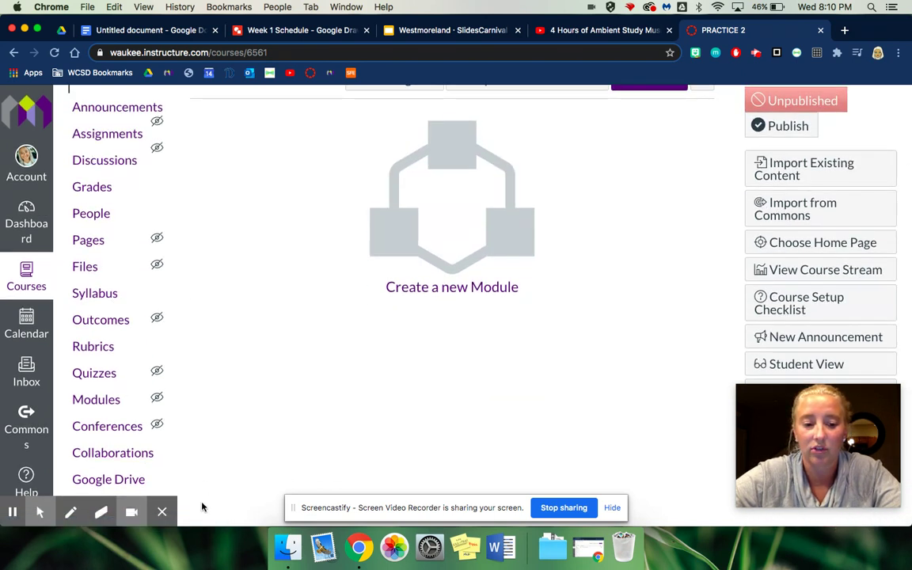
{"action": "mouse_move", "coordinate": [167, 497]}
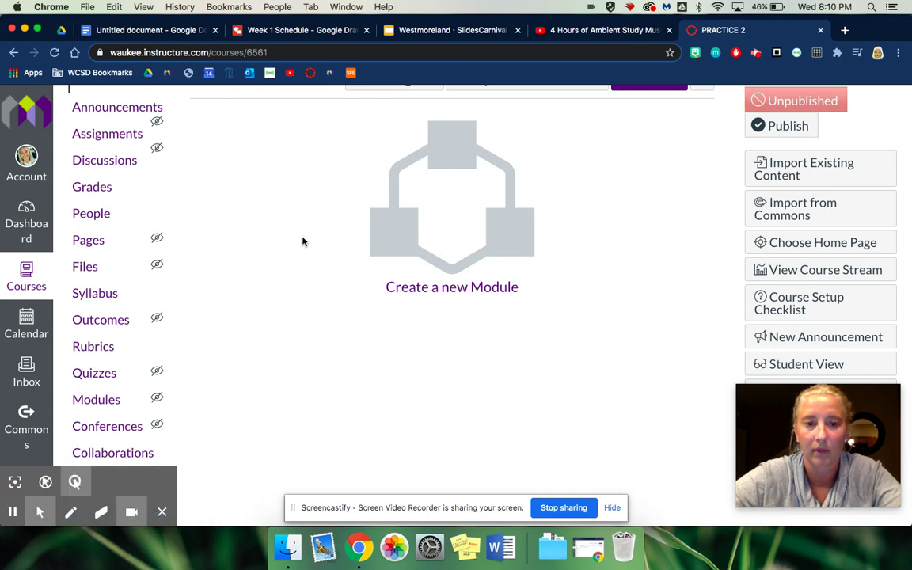
{"action": "left_click_drag", "start_coordinate": [907, 525], "coordinate": [907, 490]}
{"action": "scroll", "coordinate": [201, 345], "scroll_direction": "down", "scroll_amount": 2}
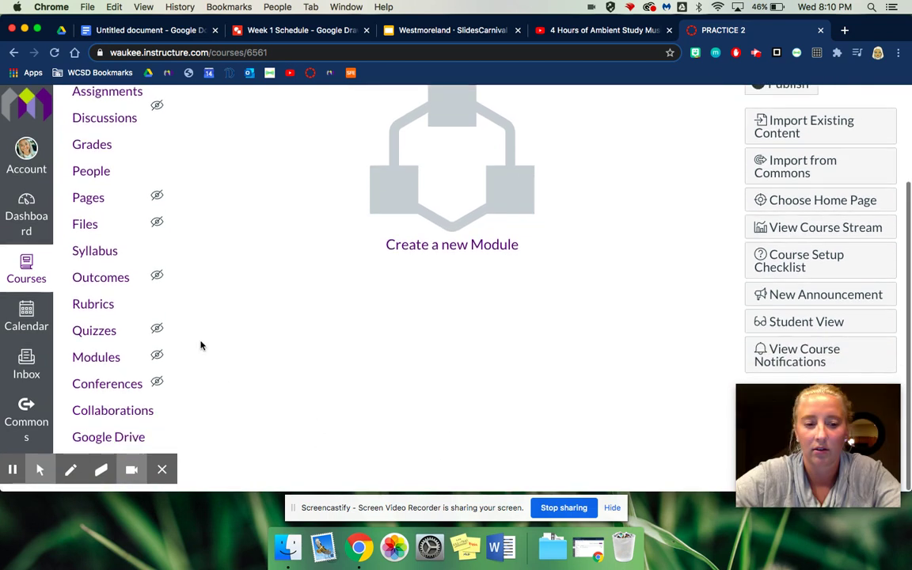
{"action": "left_click", "coordinate": [160, 478]}
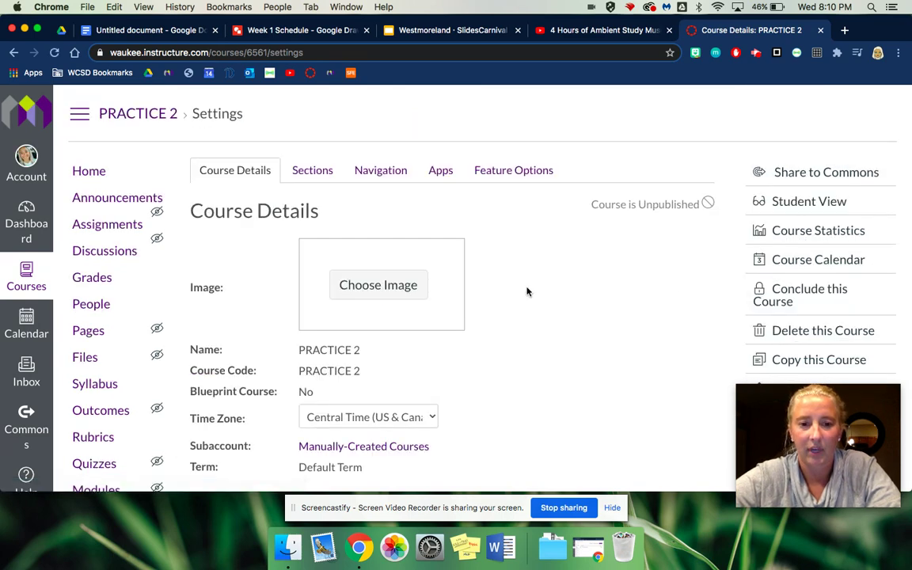
Step: Upload the 1.41.51 PM screenshot from Desktop > 20-21 > Bitmoji Classroom Pics as the course image
{"action": "scroll", "coordinate": [525, 291], "scroll_direction": "down", "scroll_amount": 2}
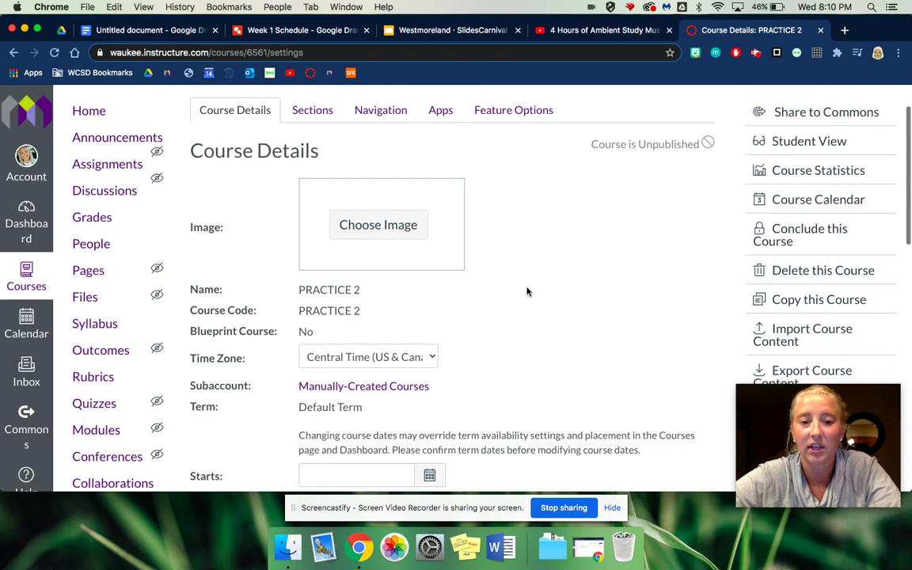
{"action": "left_click", "coordinate": [379, 226]}
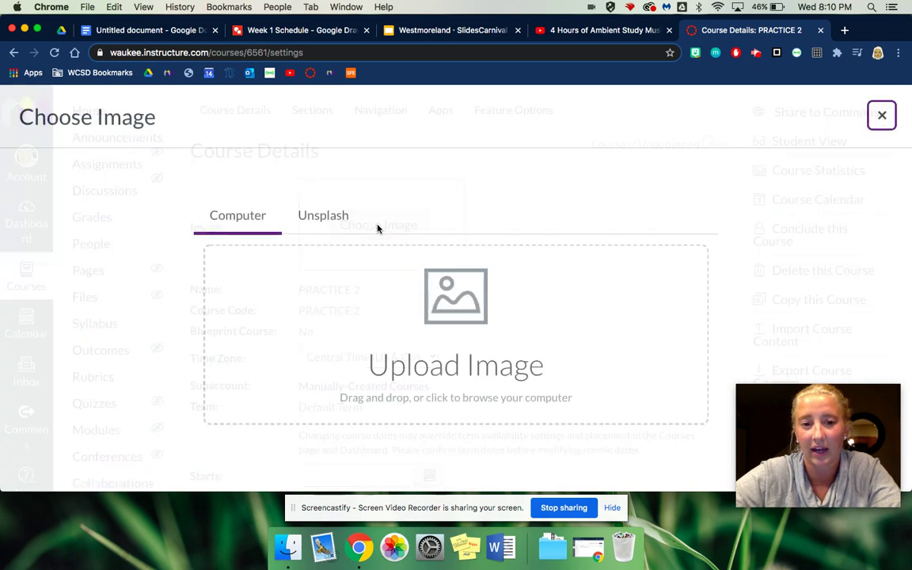
{"action": "left_click", "coordinate": [468, 321]}
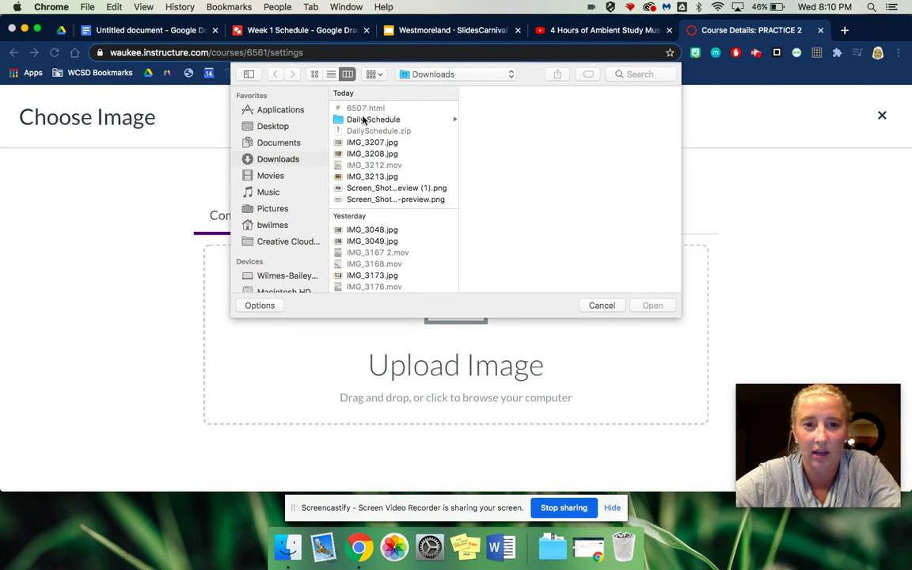
{"action": "left_click", "coordinate": [293, 131]}
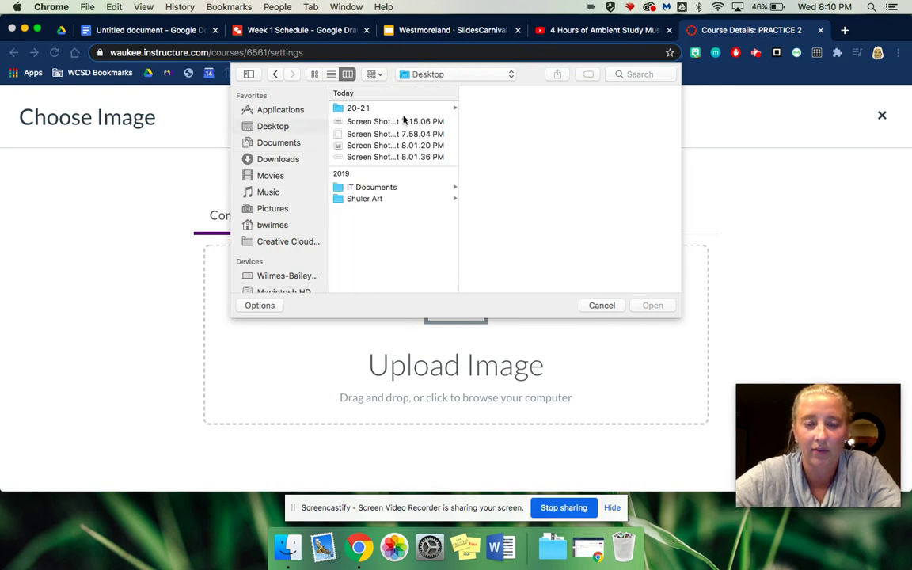
{"action": "left_click", "coordinate": [402, 111]}
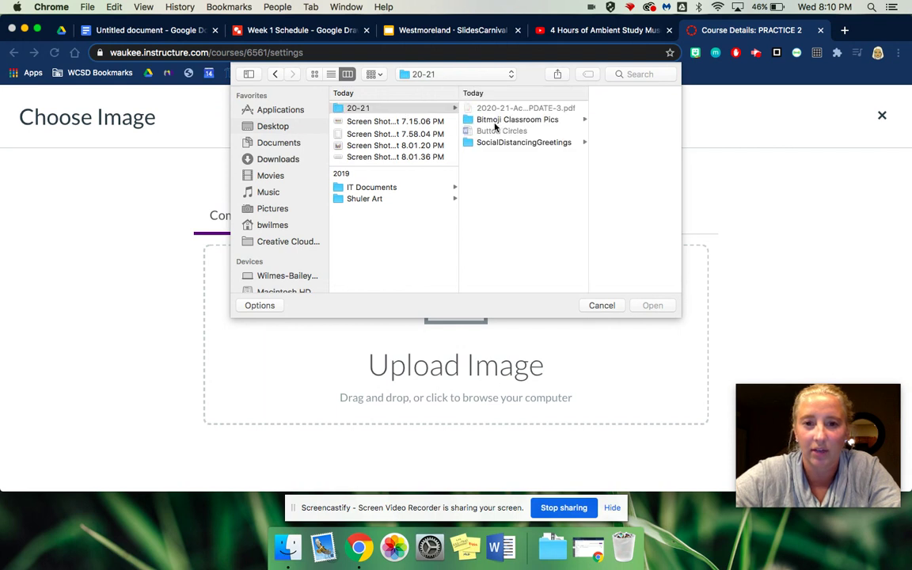
{"action": "left_click", "coordinate": [490, 120]}
{"action": "left_click", "coordinate": [606, 143]}
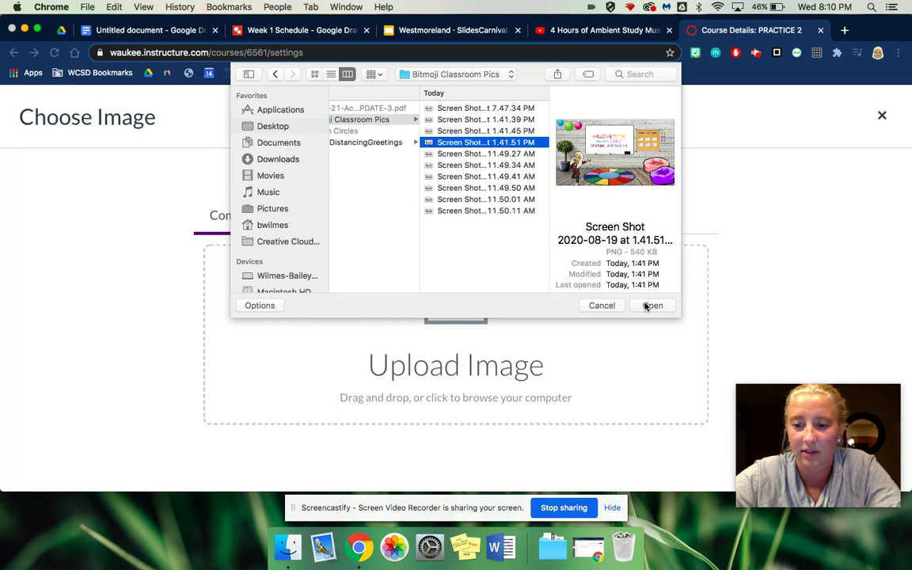
{"action": "left_click", "coordinate": [649, 306]}
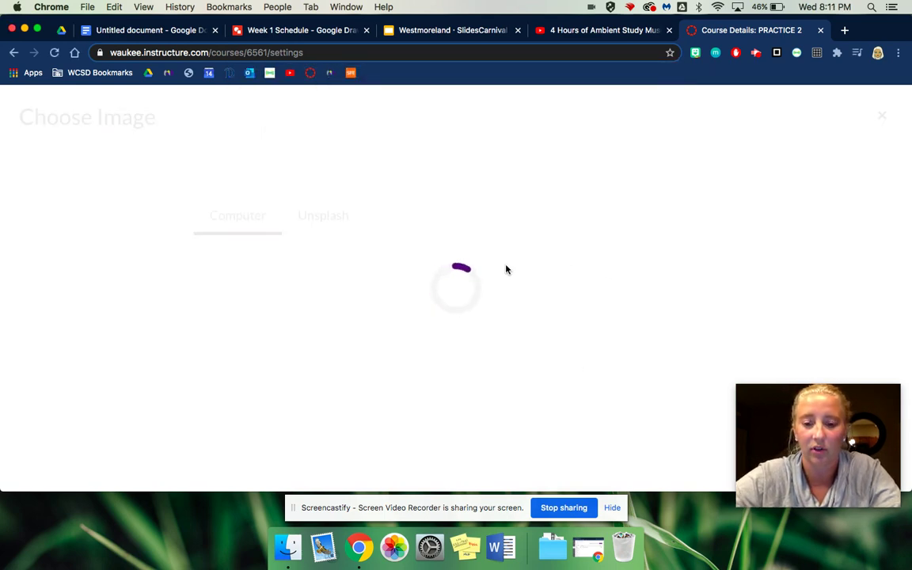
Step: Save the course details with the new Bitmoji art-room image
{"action": "scroll", "coordinate": [506, 270], "scroll_direction": "up", "scroll_amount": 1}
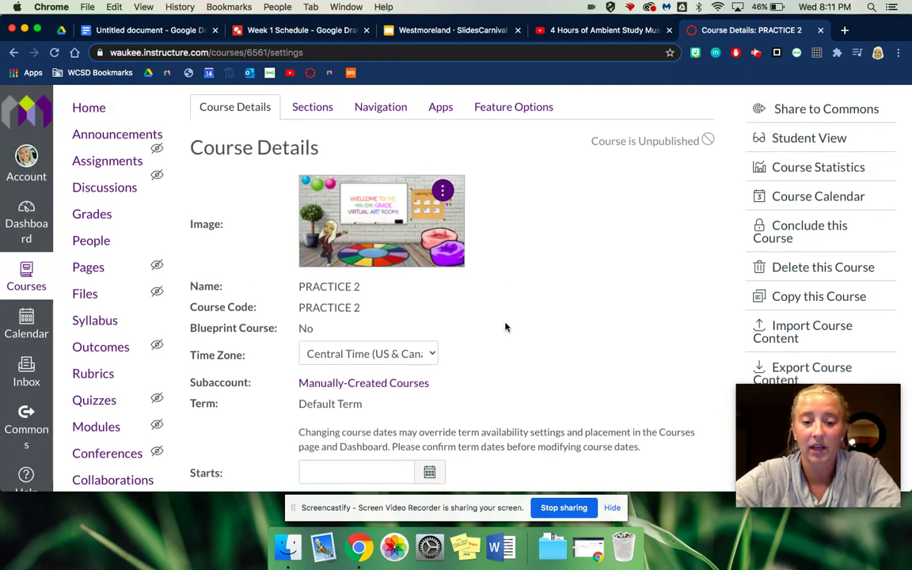
{"action": "scroll", "coordinate": [506, 327], "scroll_direction": "down", "scroll_amount": 15}
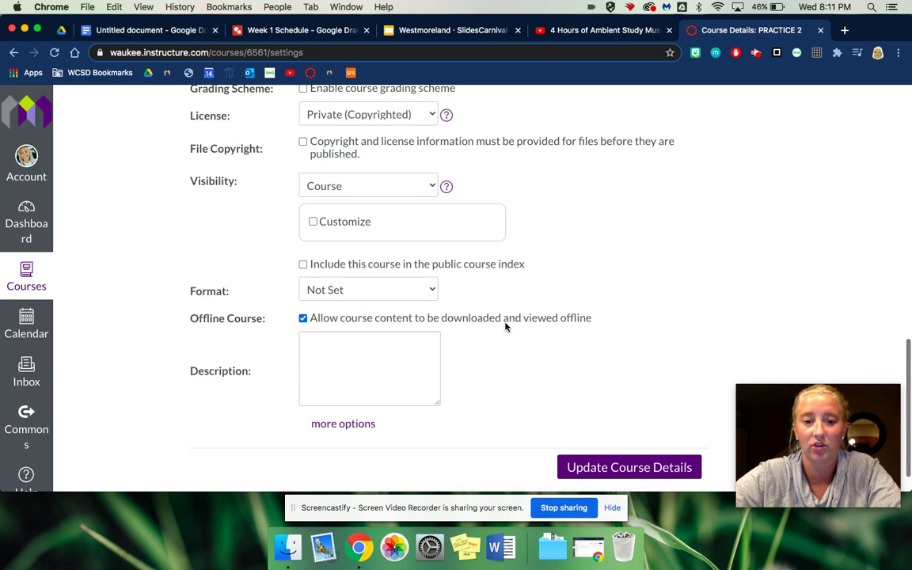
{"action": "left_click", "coordinate": [623, 466]}
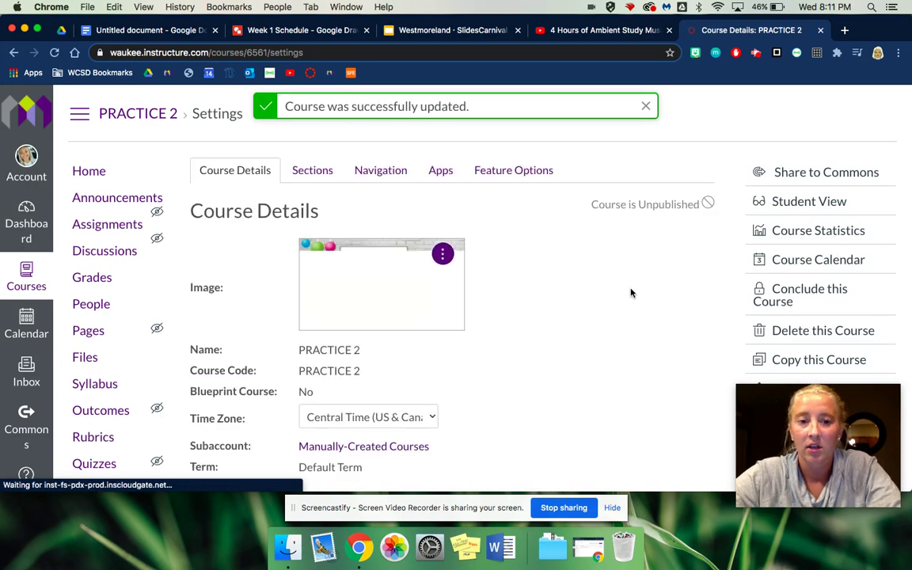
Step: Switch to the course Navigation settings
{"action": "scroll", "coordinate": [550, 309], "scroll_direction": "down", "scroll_amount": 7}
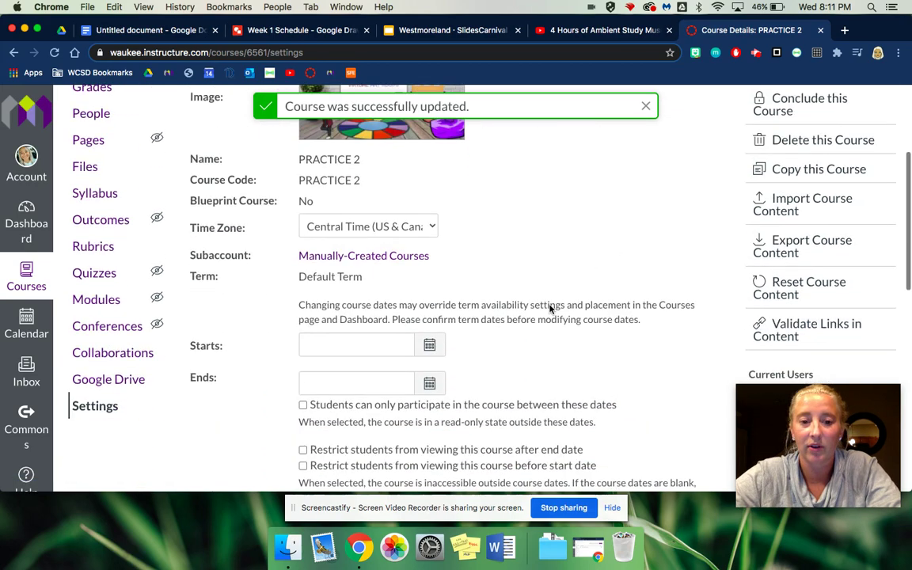
{"action": "scroll", "coordinate": [550, 306], "scroll_direction": "up", "scroll_amount": 8}
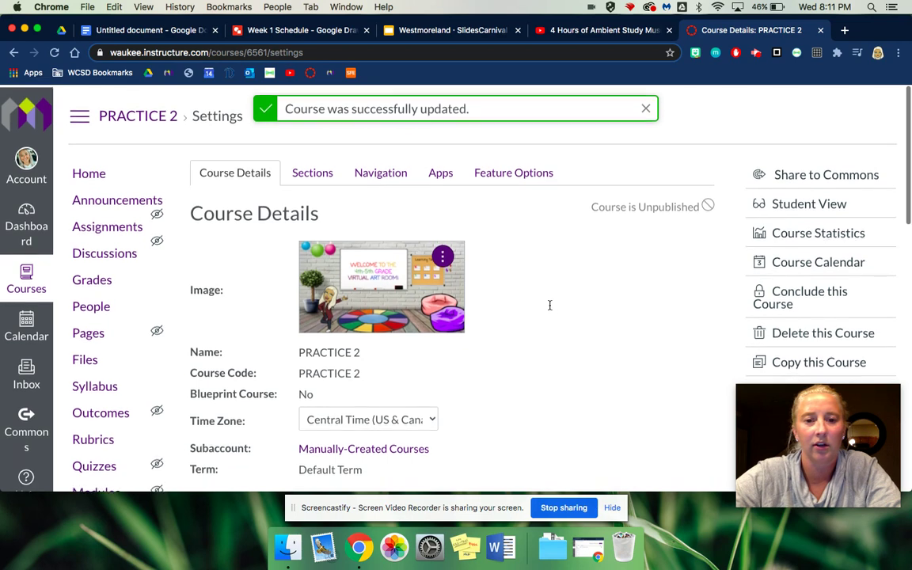
{"action": "left_click", "coordinate": [370, 167]}
Step: Hide Google Drive, Collaborations, Conferences, Quizzes and Rubrics from the student navigation
{"action": "scroll", "coordinate": [484, 332], "scroll_direction": "down", "scroll_amount": 1}
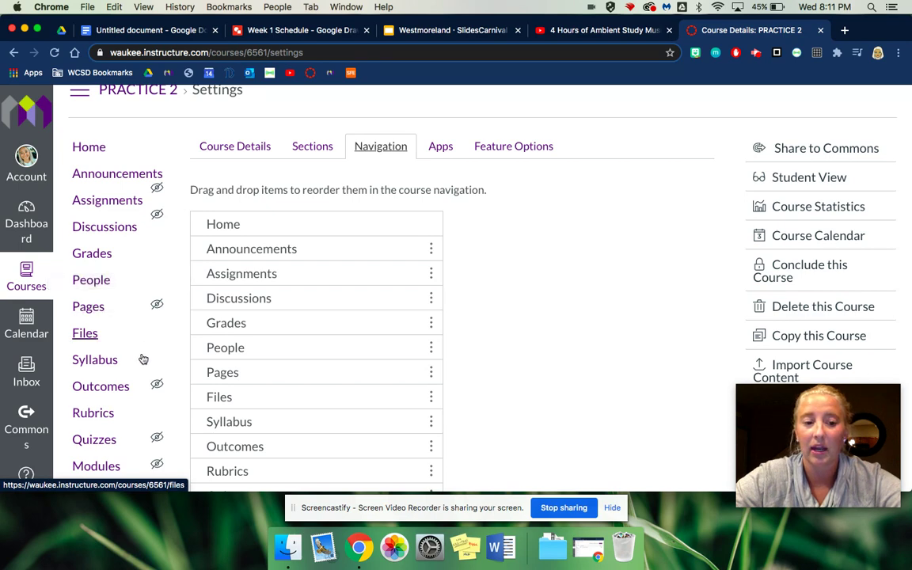
{"action": "scroll", "coordinate": [484, 261], "scroll_direction": "down", "scroll_amount": 5}
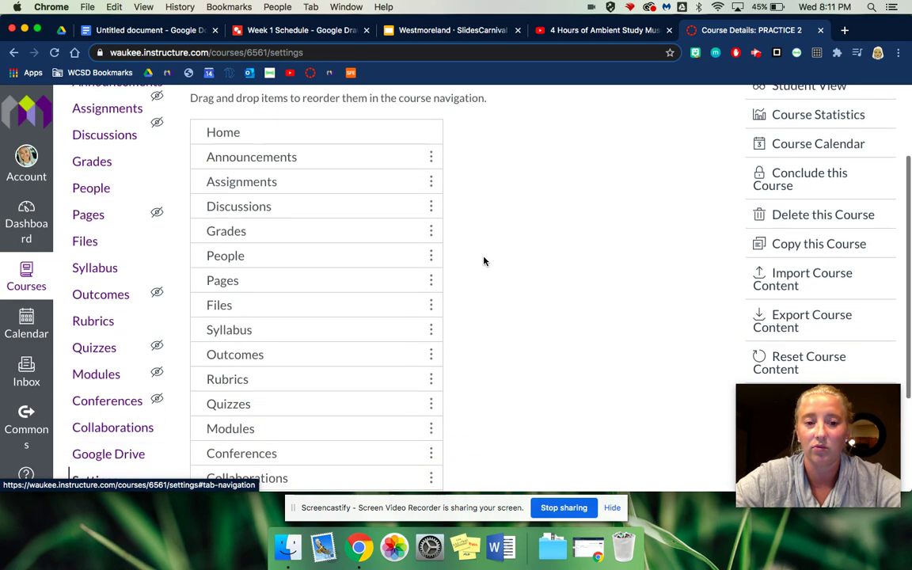
{"action": "left_click_drag", "start_coordinate": [430, 354], "coordinate": [428, 423]}
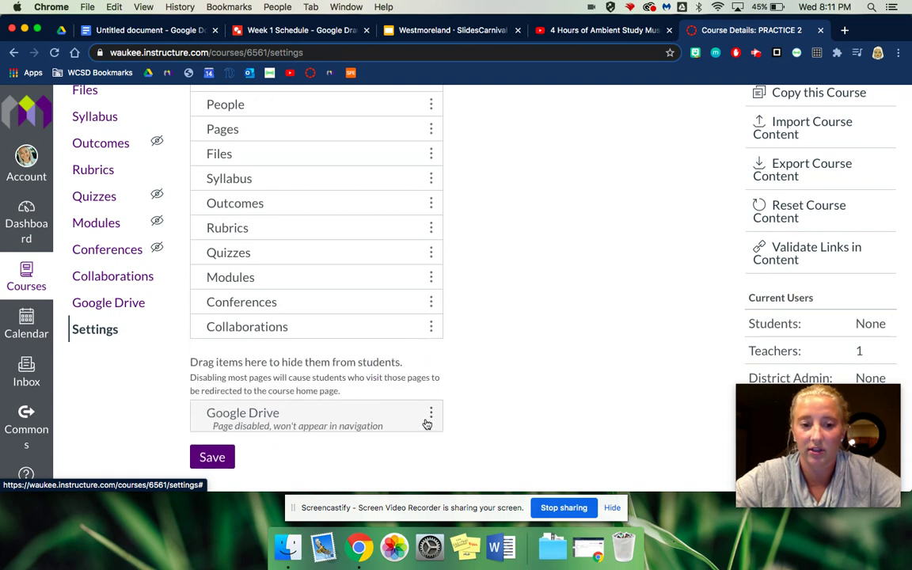
{"action": "left_click", "coordinate": [430, 325]}
{"action": "left_click", "coordinate": [431, 368]}
{"action": "left_click", "coordinate": [431, 303]}
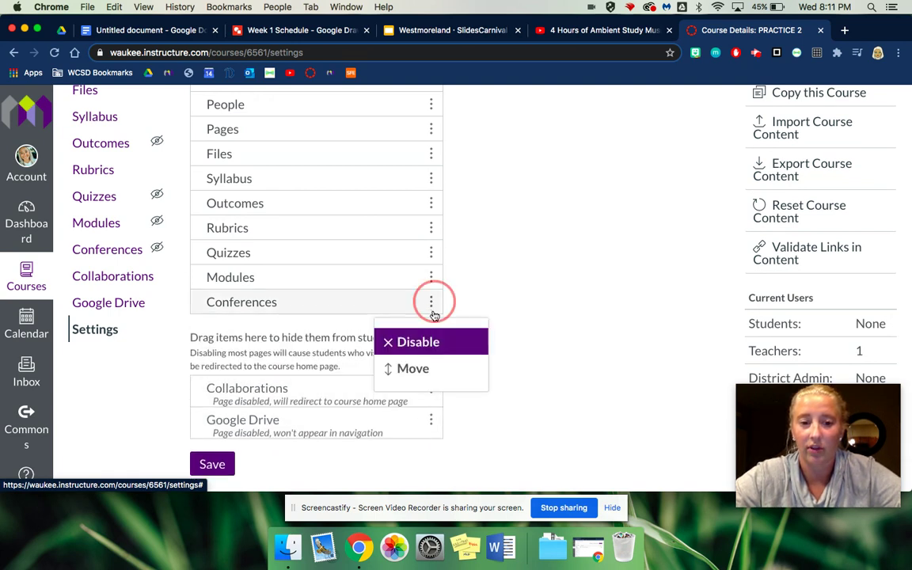
{"action": "left_click", "coordinate": [432, 341]}
{"action": "left_click", "coordinate": [431, 252]}
{"action": "left_click", "coordinate": [432, 291]}
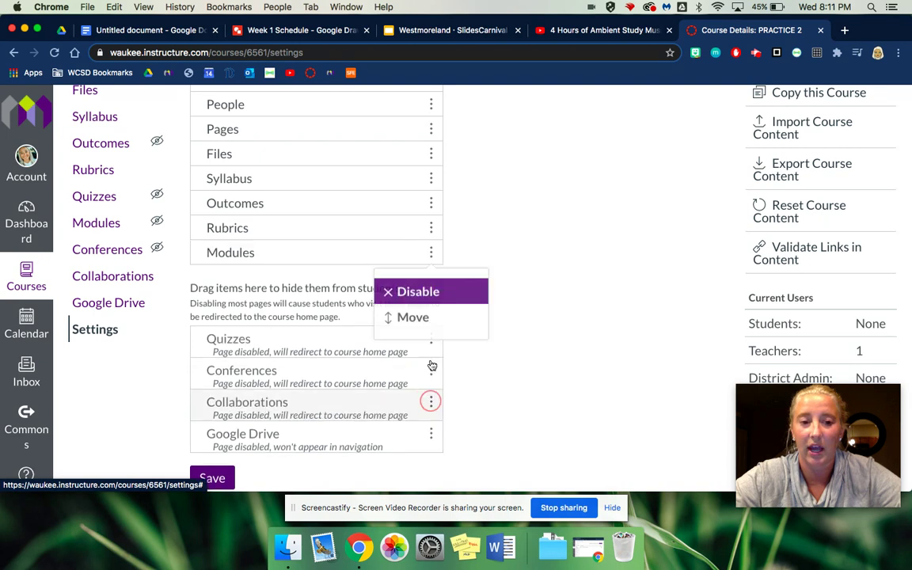
{"action": "left_click", "coordinate": [430, 228]}
{"action": "left_click", "coordinate": [432, 267]}
Step: Hide Outcomes, Syllabus, Files and People from the student navigation
{"action": "left_click", "coordinate": [431, 204]}
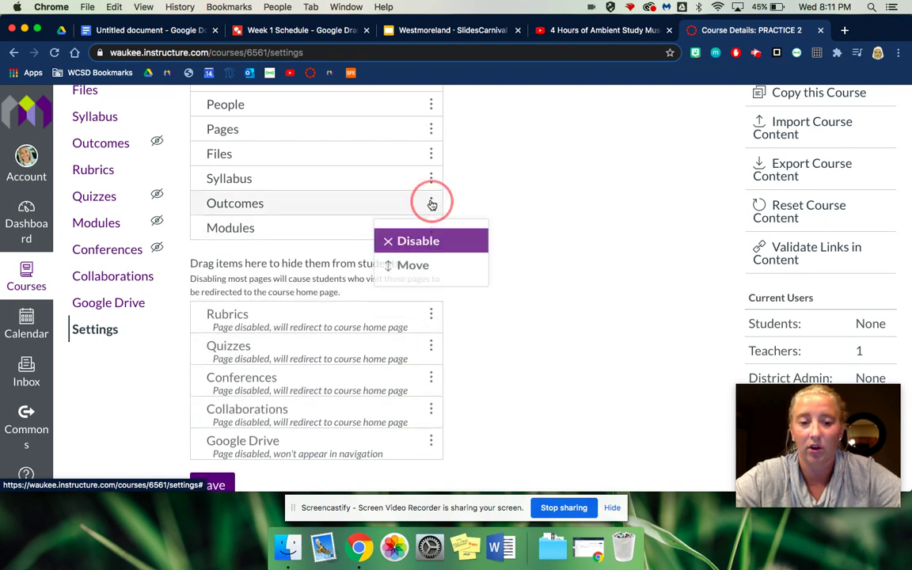
{"action": "left_click", "coordinate": [431, 241]}
{"action": "left_click", "coordinate": [431, 178]}
{"action": "left_click", "coordinate": [431, 216]}
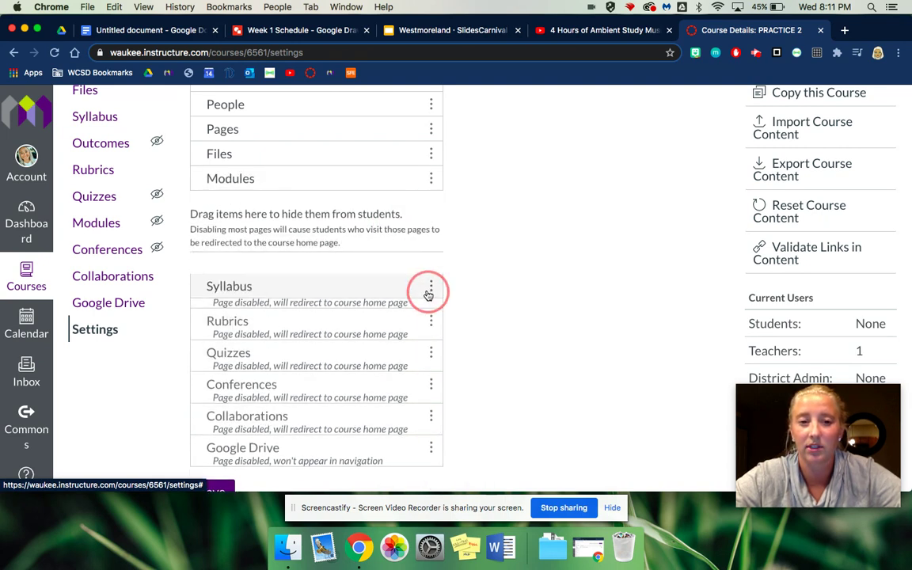
{"action": "left_click", "coordinate": [431, 153]}
{"action": "left_click", "coordinate": [404, 194]}
{"action": "scroll", "coordinate": [426, 281], "scroll_direction": "up", "scroll_amount": 3}
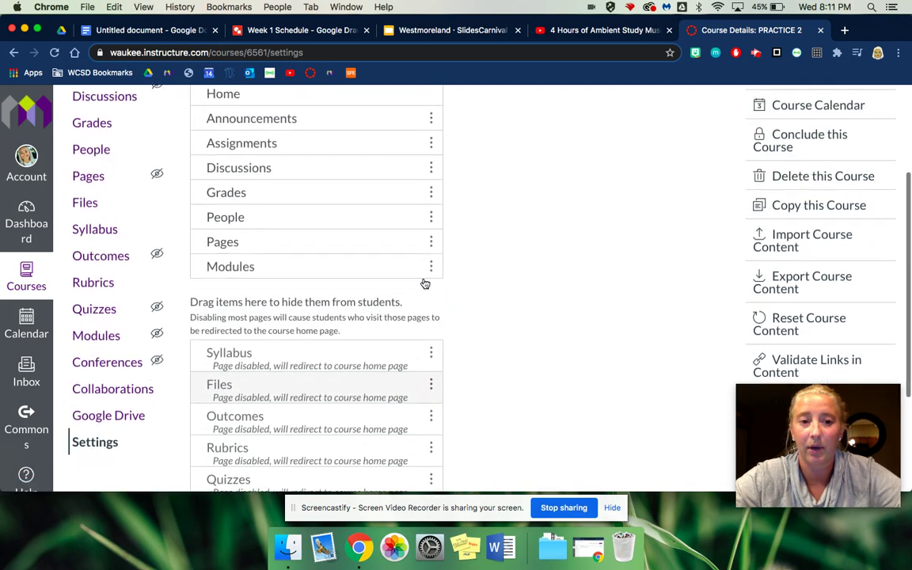
{"action": "left_click_drag", "start_coordinate": [430, 218], "coordinate": [416, 340]}
Step: Hide Grades, Discussions, Assignments and Announcements, leaving only Home, Pages and Modules
{"action": "left_click", "coordinate": [430, 194]}
{"action": "left_click", "coordinate": [404, 234]}
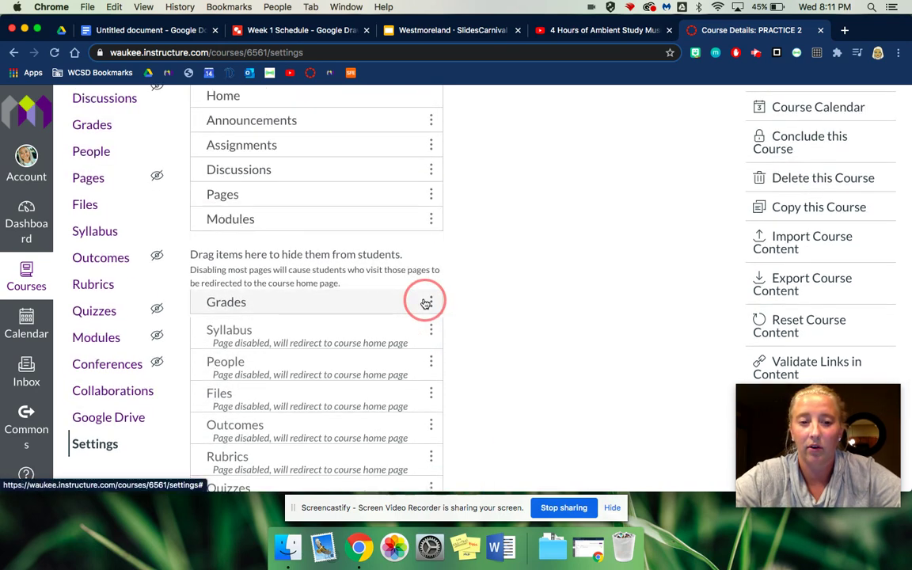
{"action": "left_click", "coordinate": [426, 170]}
{"action": "left_click", "coordinate": [405, 210]}
{"action": "left_click", "coordinate": [430, 145]}
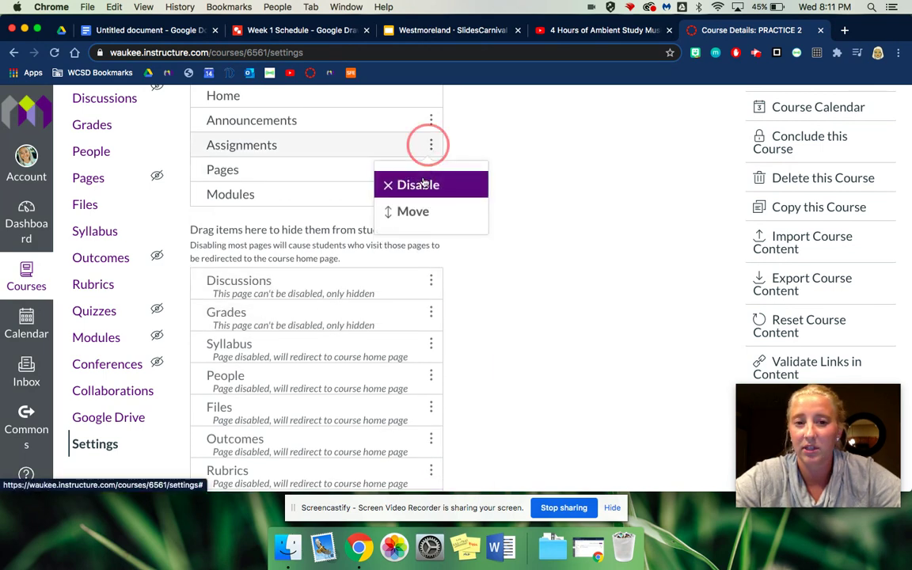
{"action": "left_click", "coordinate": [424, 184]}
{"action": "scroll", "coordinate": [417, 254], "scroll_direction": "up", "scroll_amount": 1}
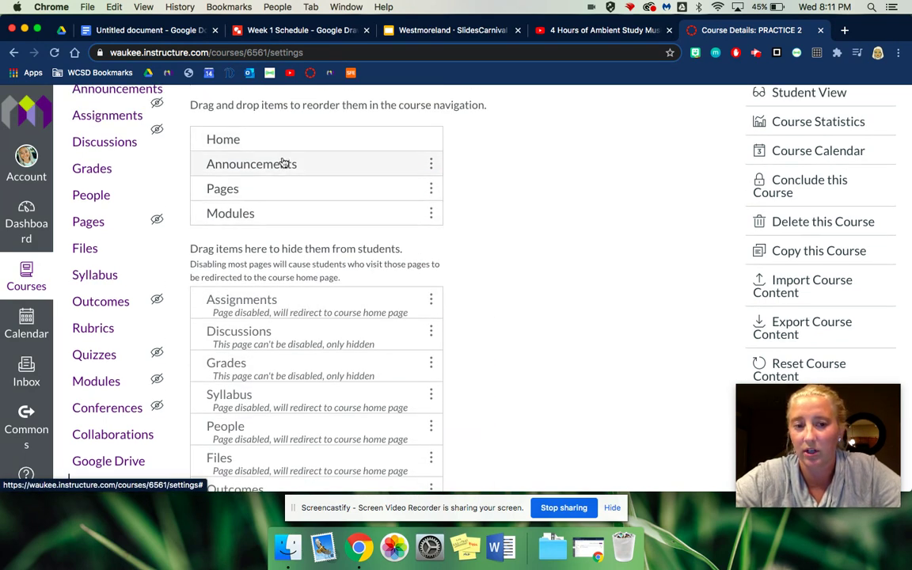
{"action": "left_click", "coordinate": [432, 164]}
{"action": "left_click", "coordinate": [417, 204]}
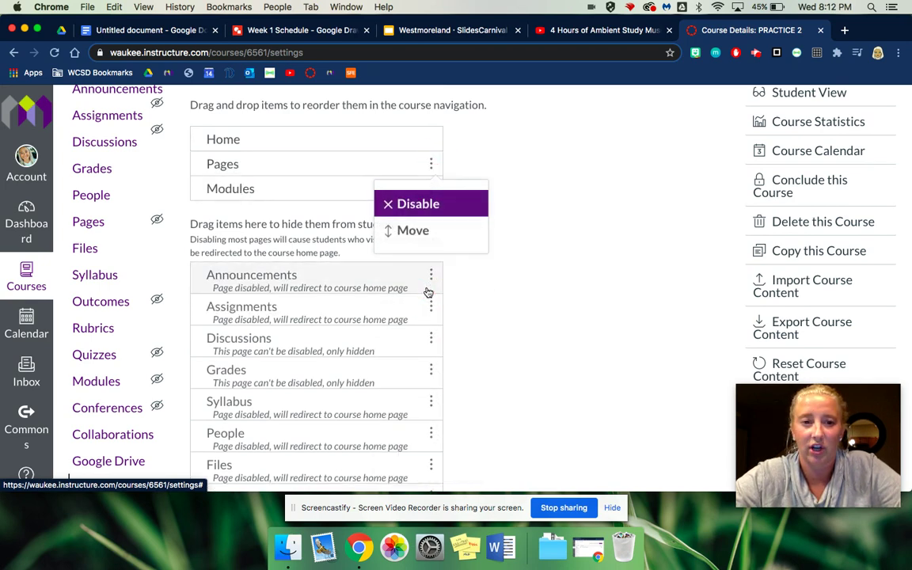
Step: Save the trimmed navigation and return to the course home page
{"action": "scroll", "coordinate": [470, 225], "scroll_direction": "down", "scroll_amount": 1}
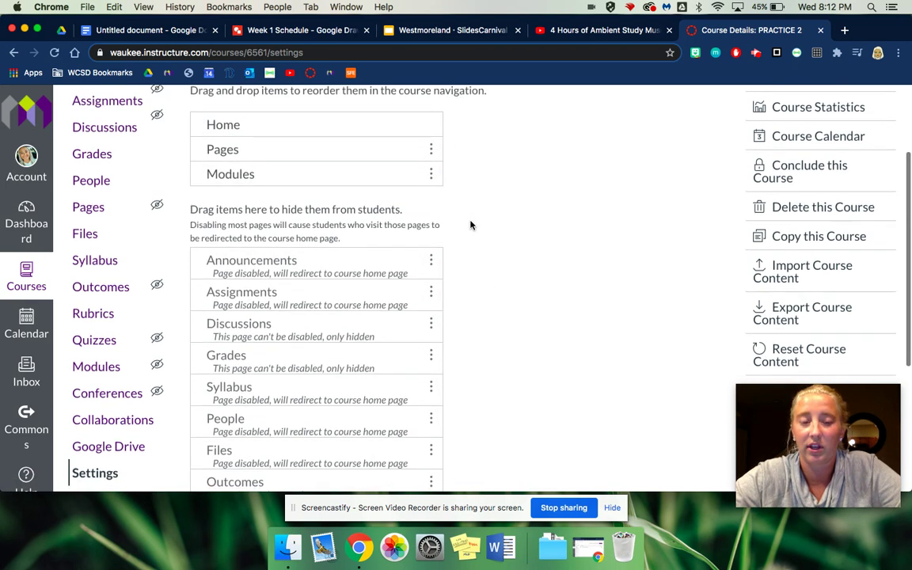
{"action": "scroll", "coordinate": [470, 225], "scroll_direction": "down", "scroll_amount": 5}
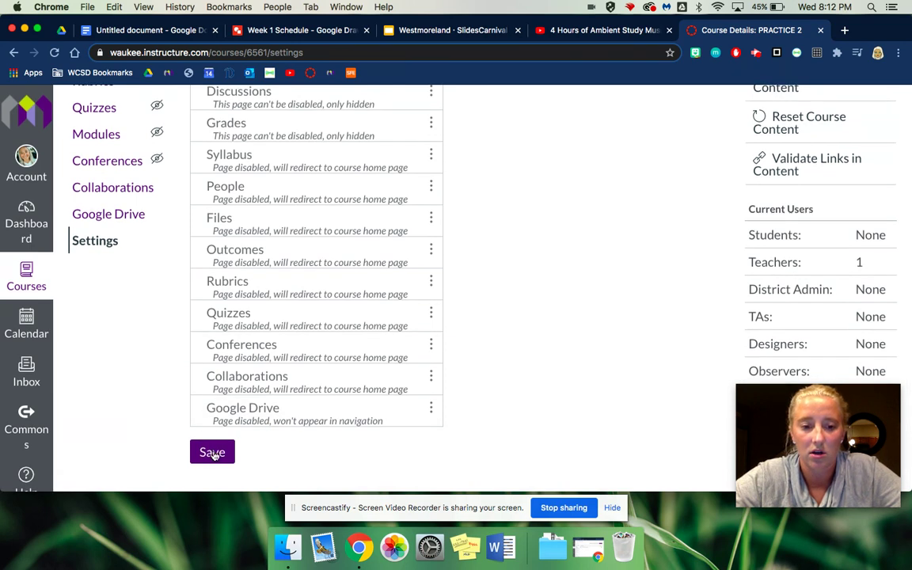
{"action": "left_click", "coordinate": [214, 451]}
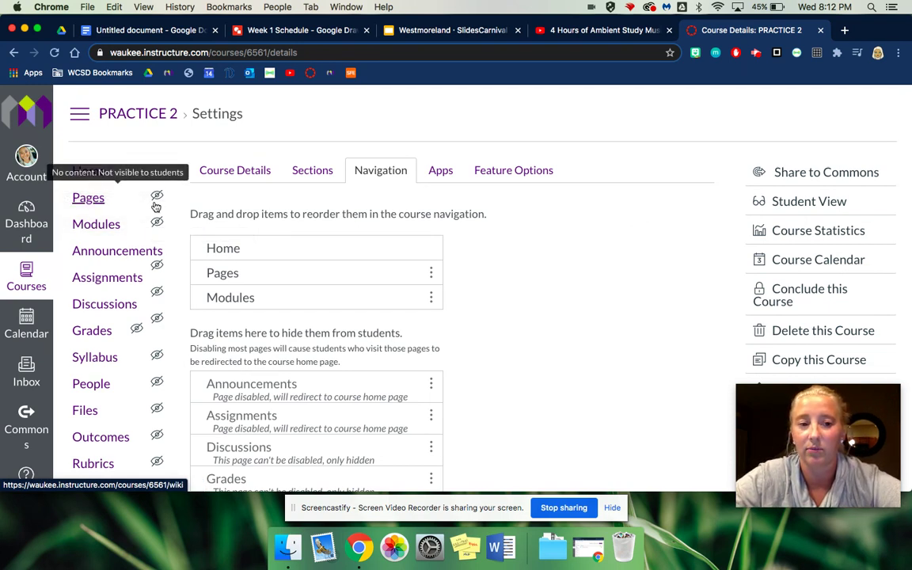
{"action": "left_click", "coordinate": [92, 173]}
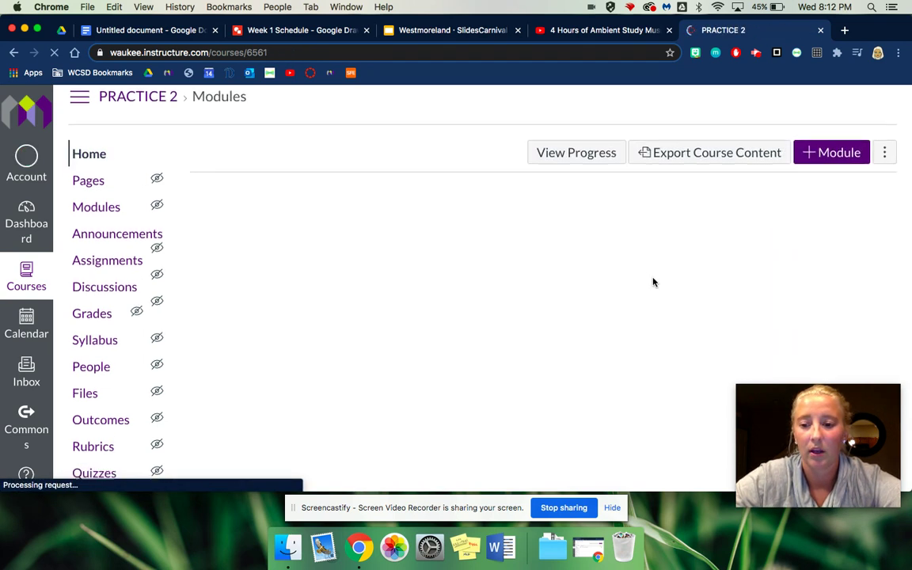
Step: Preview PRACTICE 2 in Student View, then leave it to return to the teacher view
{"action": "scroll", "coordinate": [654, 282], "scroll_direction": "down", "scroll_amount": 2}
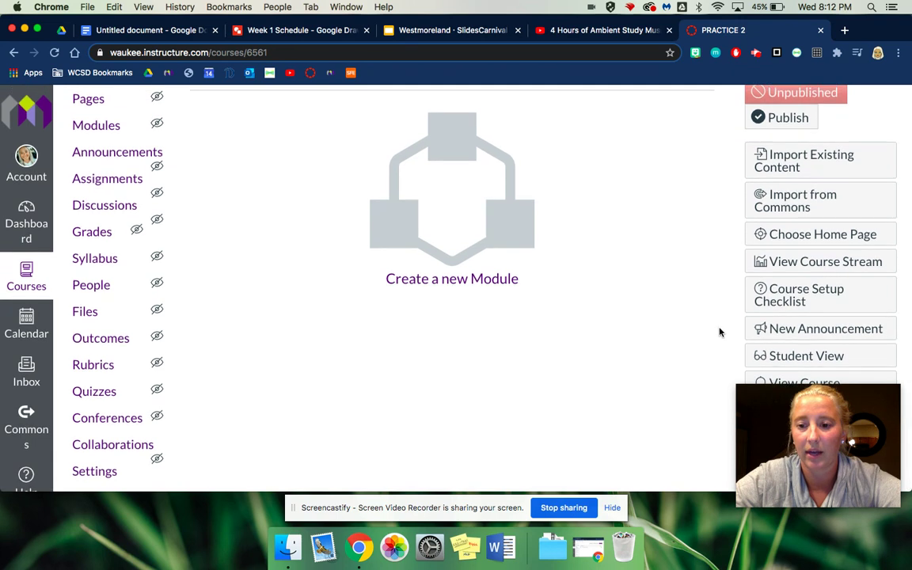
{"action": "left_click", "coordinate": [783, 356]}
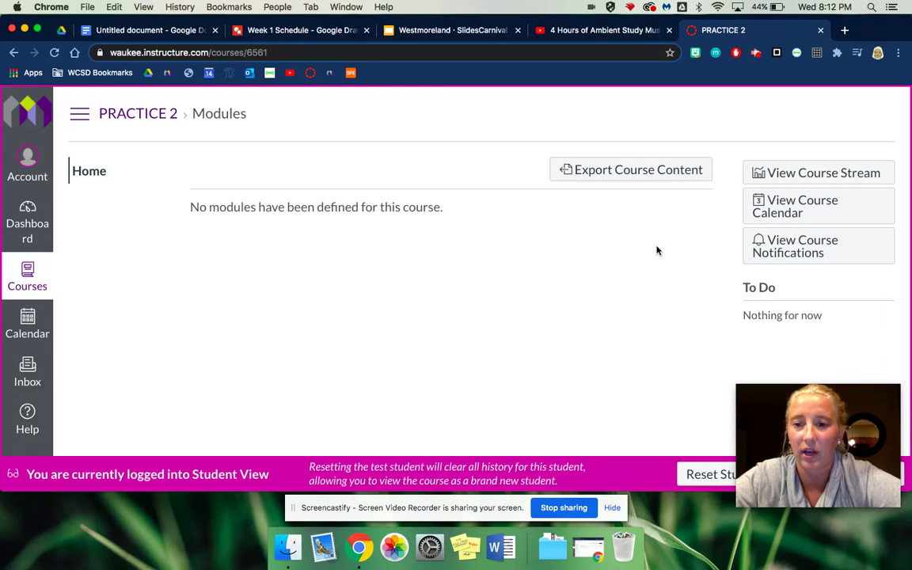
{"action": "scroll", "coordinate": [656, 250], "scroll_direction": "down", "scroll_amount": 1}
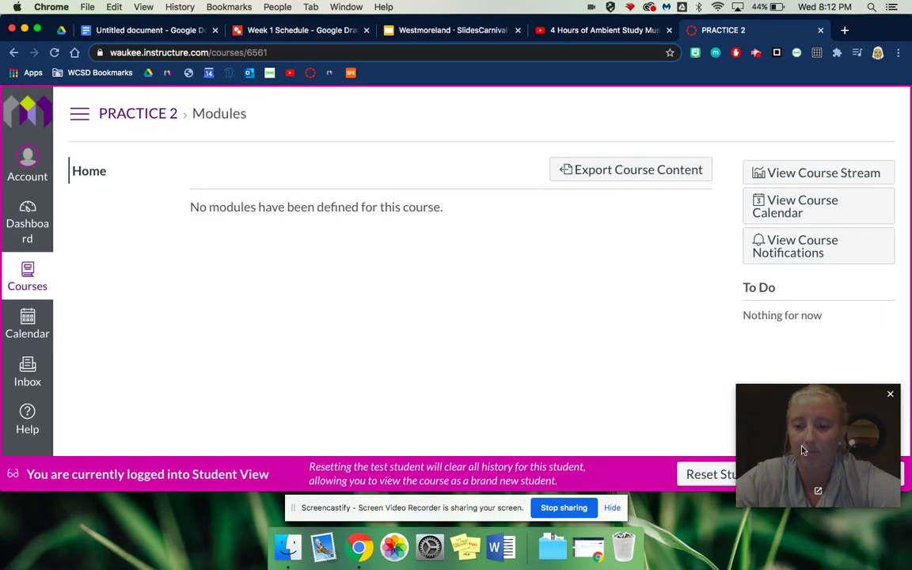
{"action": "left_click_drag", "start_coordinate": [837, 398], "coordinate": [747, 461]}
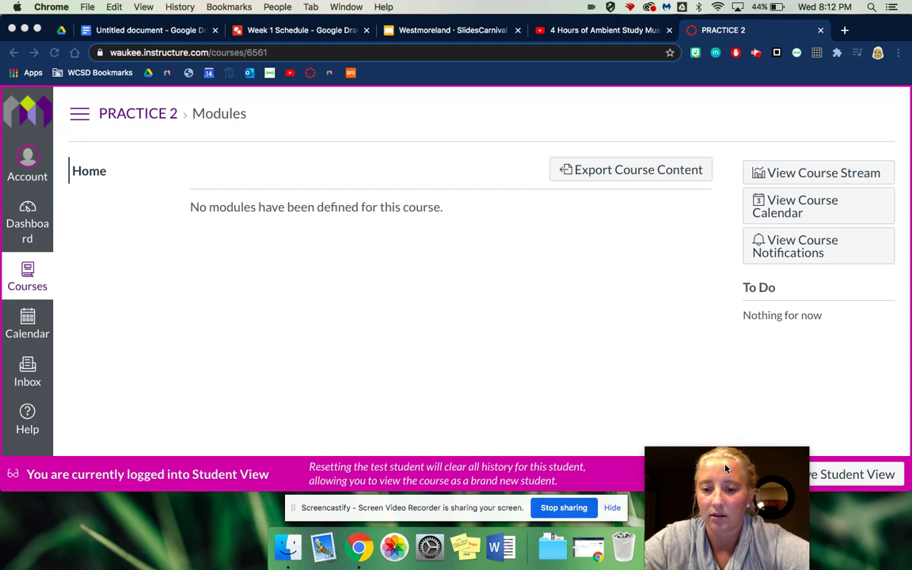
{"action": "left_click", "coordinate": [865, 472]}
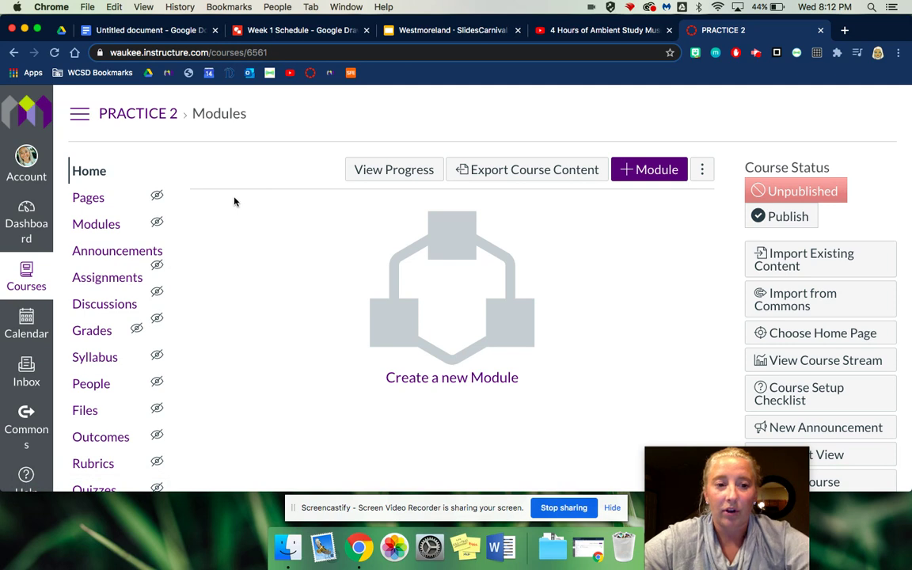
Step: Create a new course page titled 'Welcome!'
{"action": "left_click", "coordinate": [90, 199]}
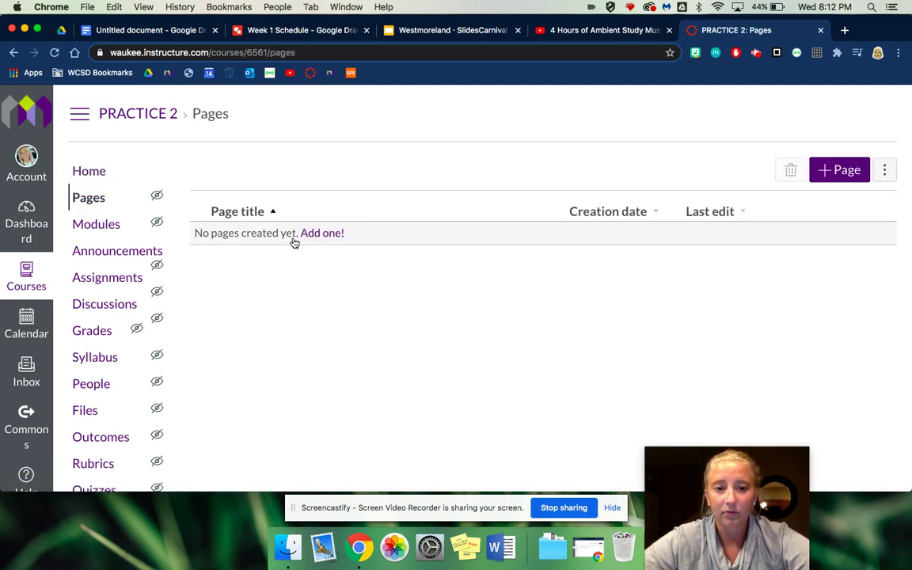
{"action": "left_click", "coordinate": [843, 176]}
{"action": "left_click", "coordinate": [837, 174]}
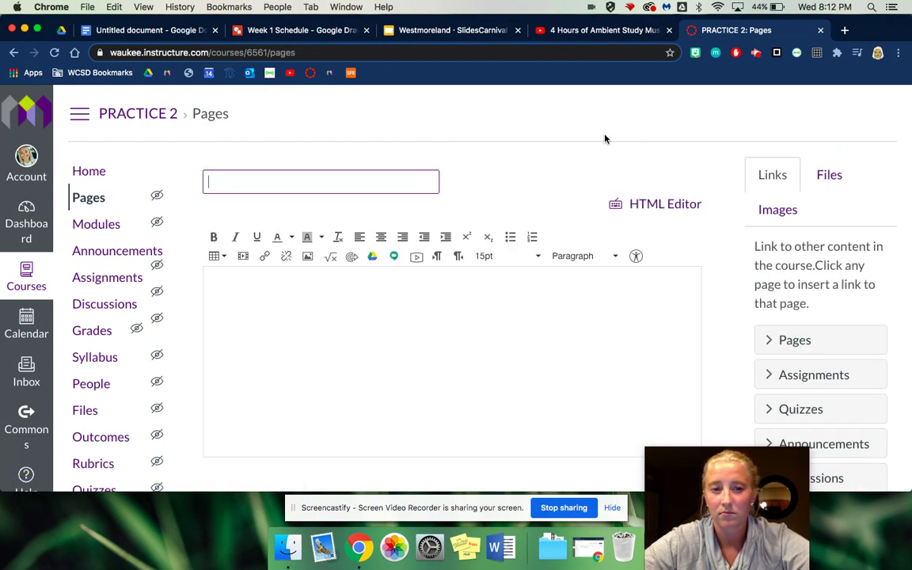
{"action": "left_click", "coordinate": [291, 174]}
{"action": "type", "text": "Welc"}
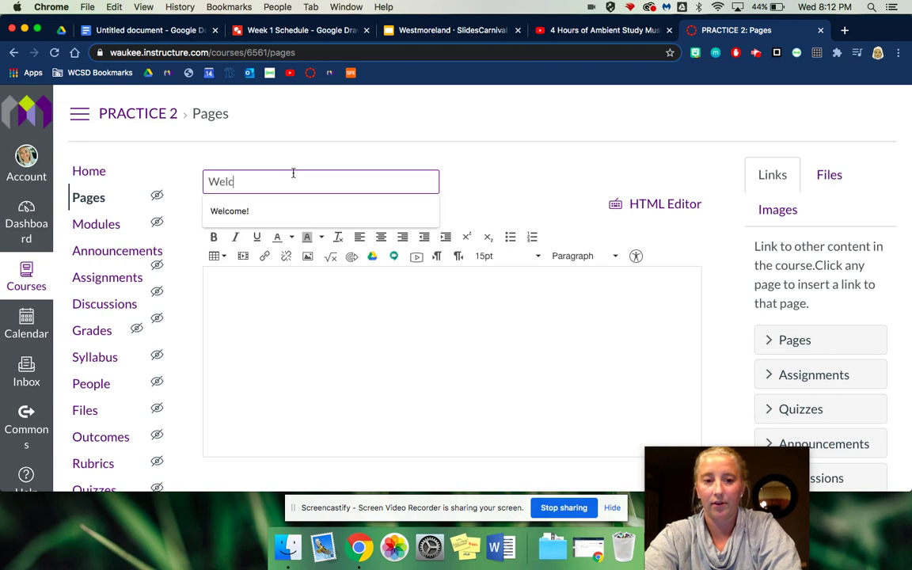
{"action": "type", "text": "ome!"}
Step: Place the cursor in the empty page body and start inserting an image
{"action": "left_click", "coordinate": [273, 291]}
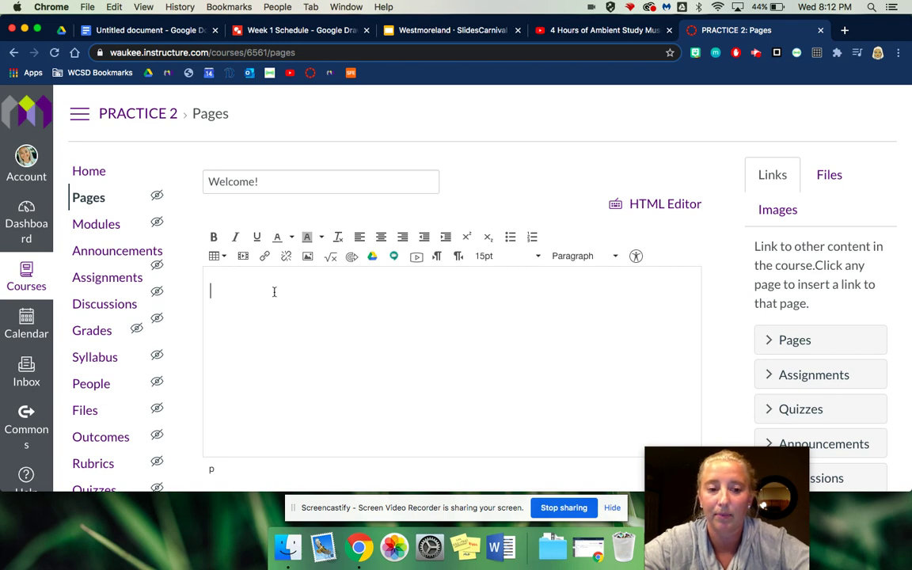
{"action": "left_click", "coordinate": [281, 282]}
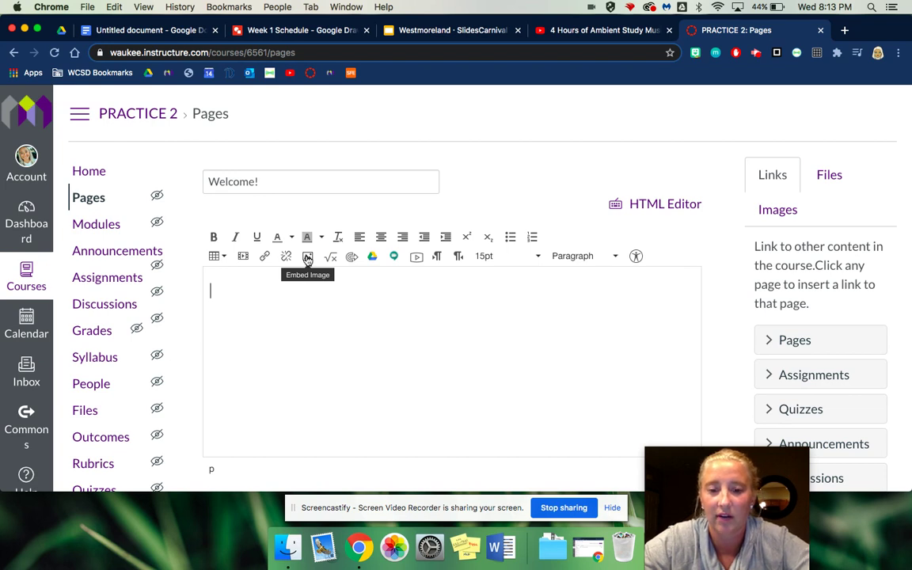
{"action": "left_click", "coordinate": [307, 258]}
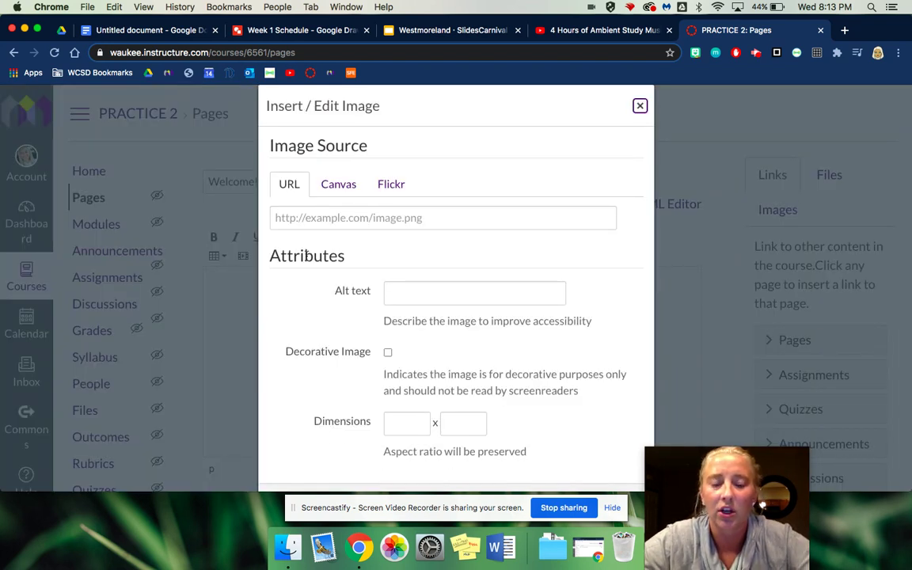
Step: Upload the Bitmoji art-room screenshot to My files and insert it into the Welcome! page
{"action": "left_click", "coordinate": [336, 185]}
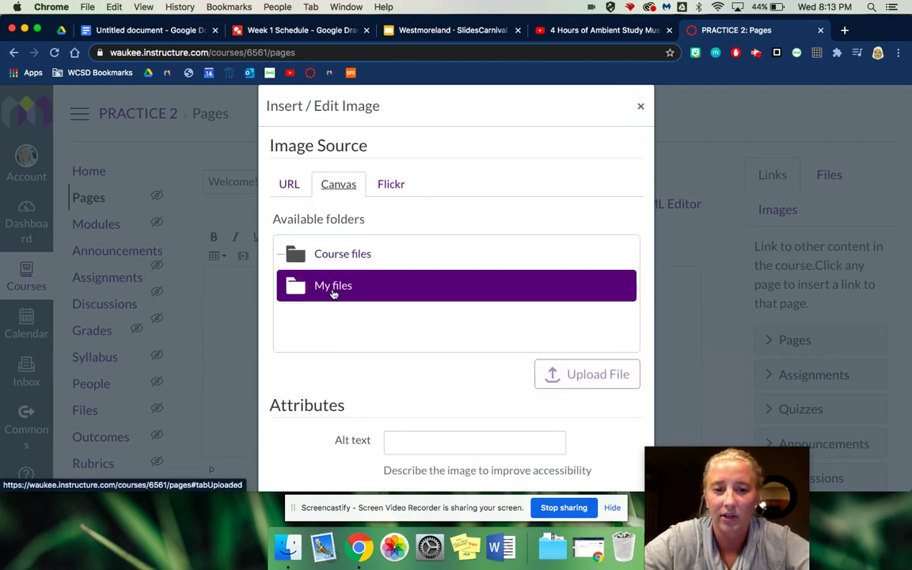
{"action": "left_click", "coordinate": [328, 288]}
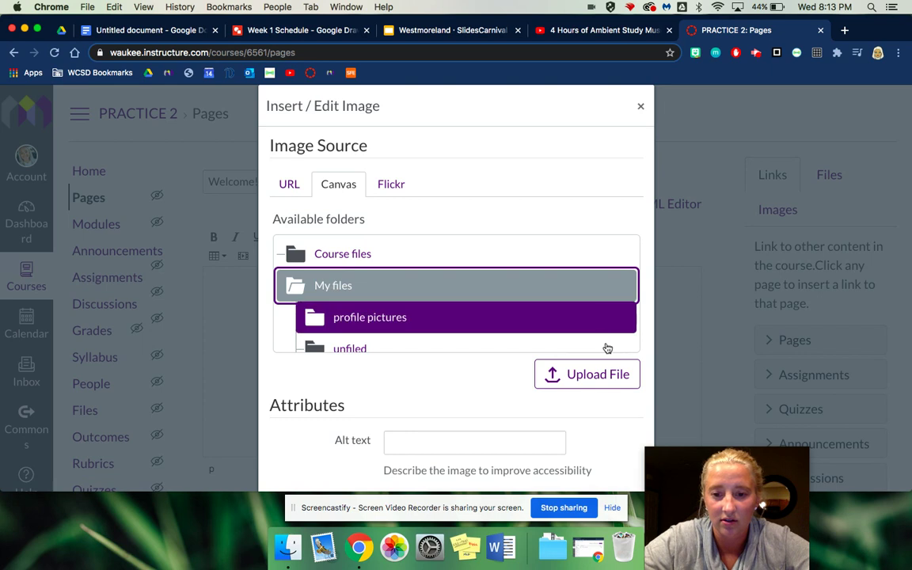
{"action": "left_click", "coordinate": [558, 380]}
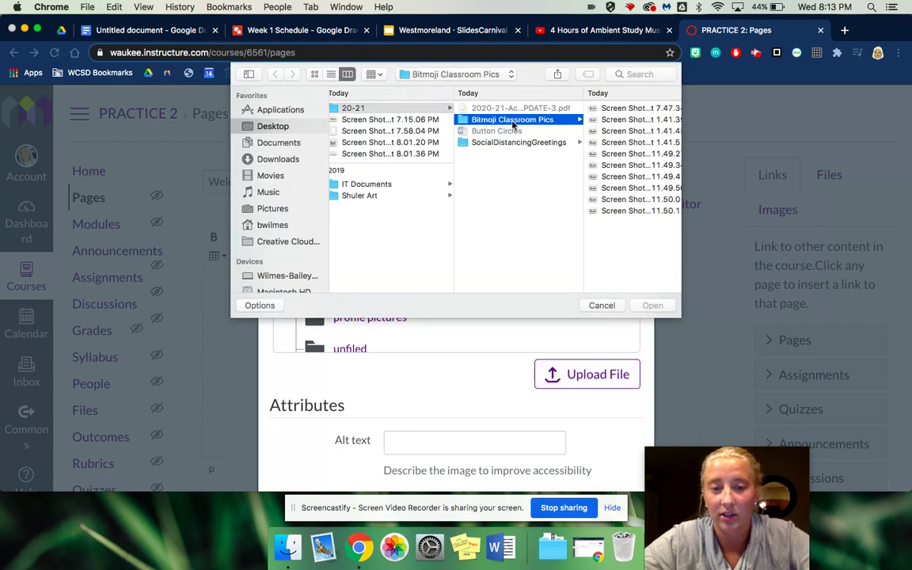
{"action": "left_click", "coordinate": [625, 131]}
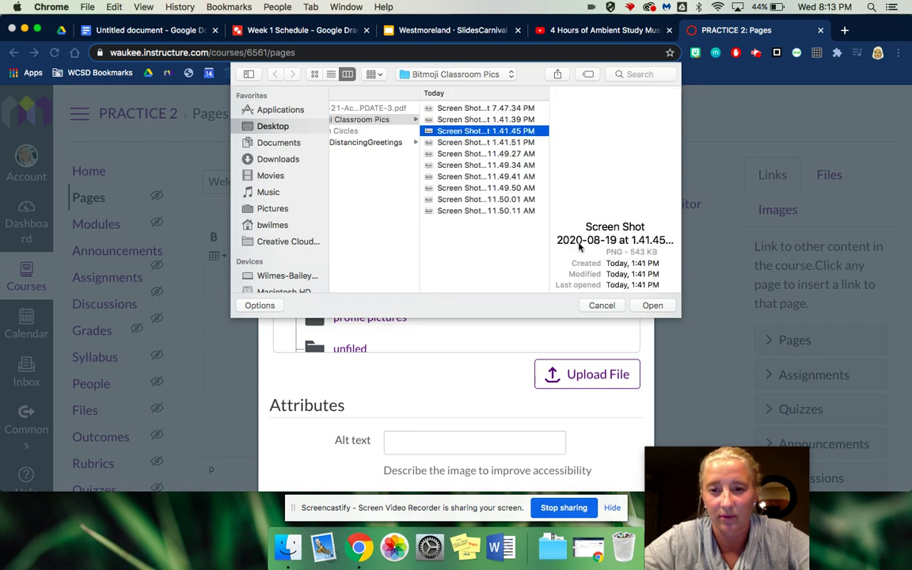
{"action": "left_click", "coordinate": [654, 306]}
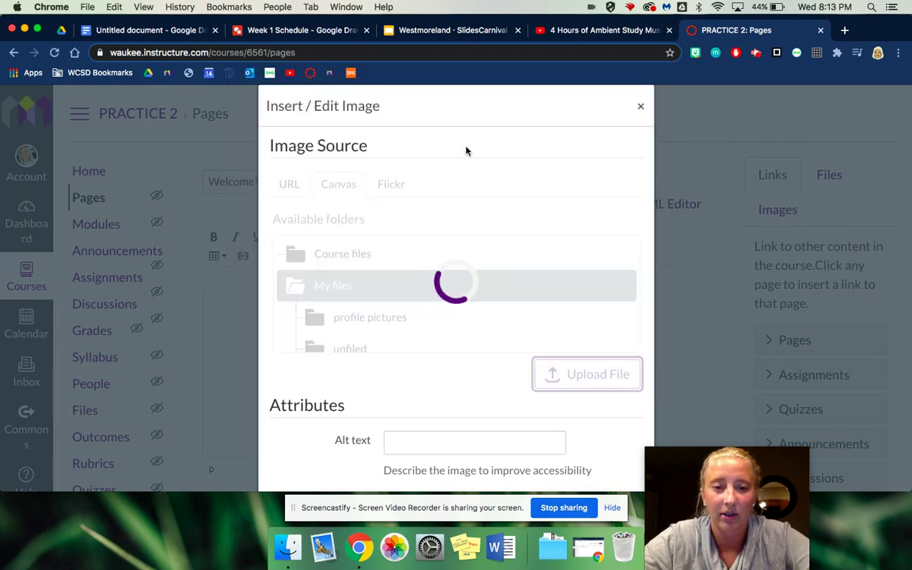
{"action": "scroll", "coordinate": [499, 200], "scroll_direction": "down", "scroll_amount": 5}
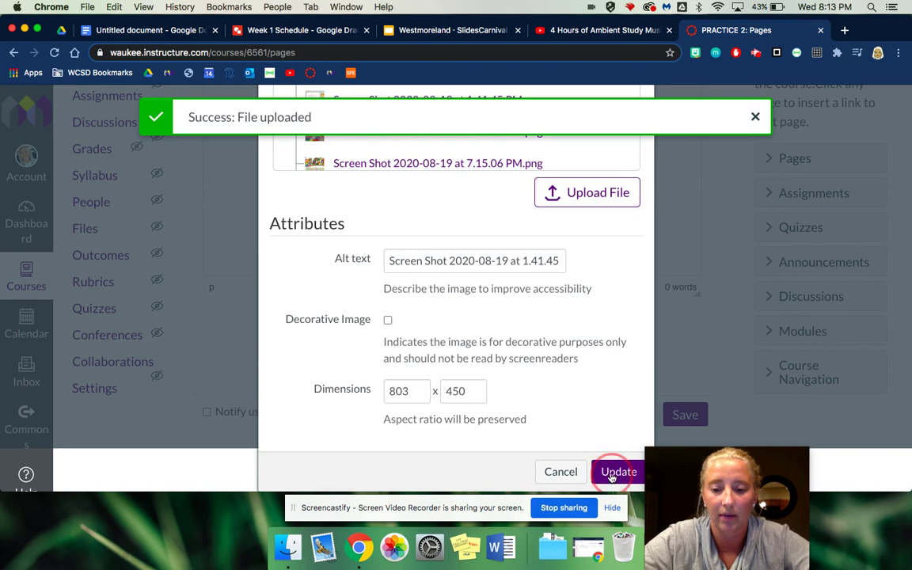
{"action": "left_click", "coordinate": [613, 472]}
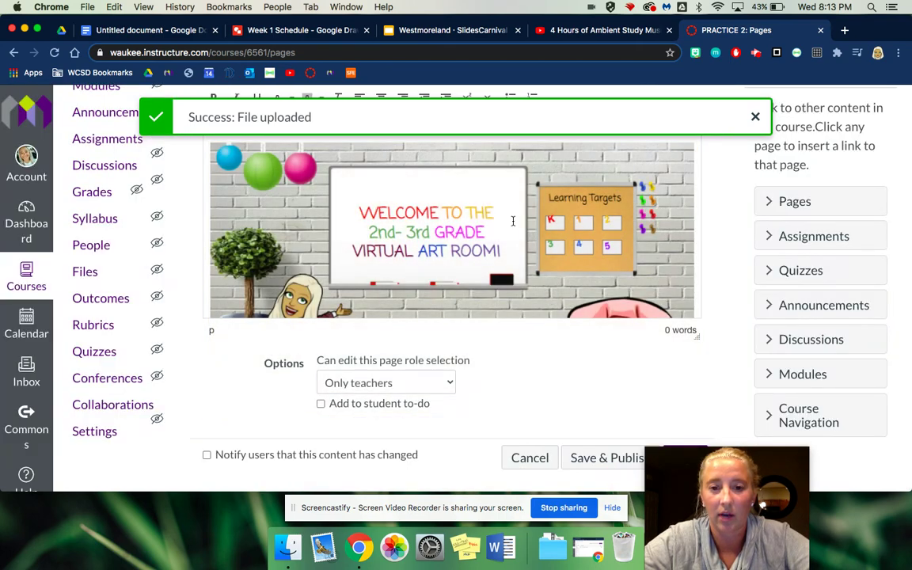
Step: Type 'Welcome to the classroom!' on a new line below the art-room image
{"action": "scroll", "coordinate": [539, 270], "scroll_direction": "down", "scroll_amount": 3}
{"action": "scroll", "coordinate": [523, 236], "scroll_direction": "up", "scroll_amount": 1}
{"action": "scroll", "coordinate": [523, 236], "scroll_direction": "down", "scroll_amount": 1}
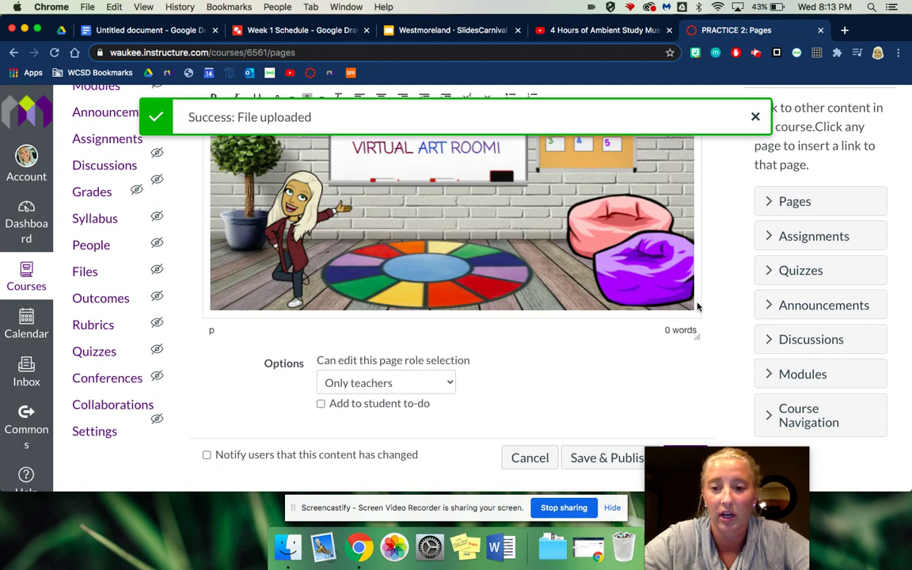
{"action": "scroll", "coordinate": [695, 305], "scroll_direction": "down", "scroll_amount": 1}
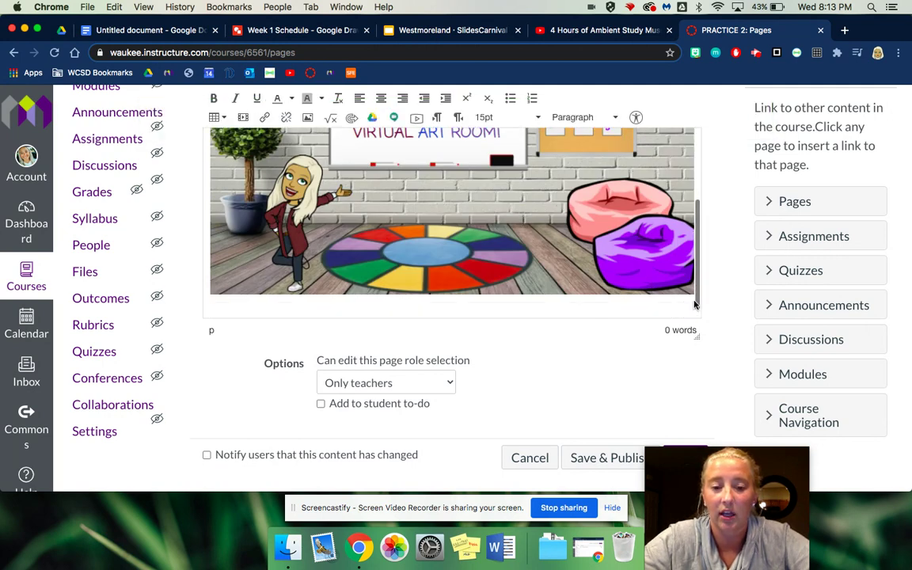
{"action": "scroll", "coordinate": [539, 301], "scroll_direction": "down", "scroll_amount": 1}
{"action": "scroll", "coordinate": [427, 276], "scroll_direction": "down", "scroll_amount": 1}
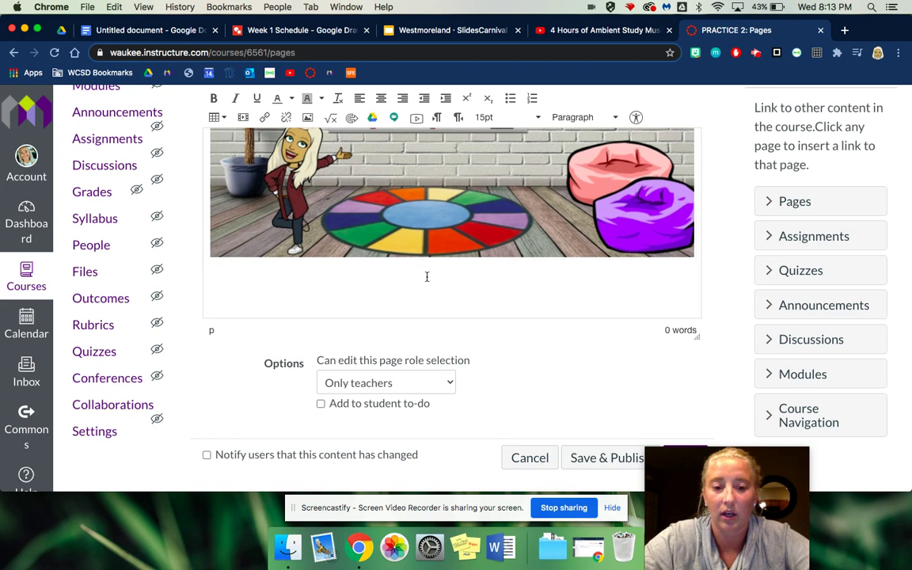
{"action": "left_click", "coordinate": [217, 300]}
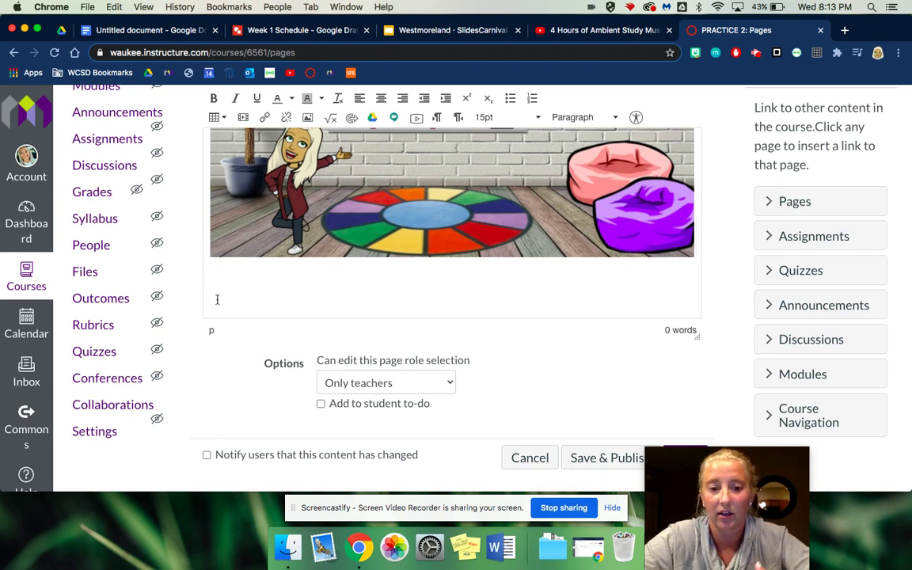
{"action": "type", "text": "Welcome to the "}
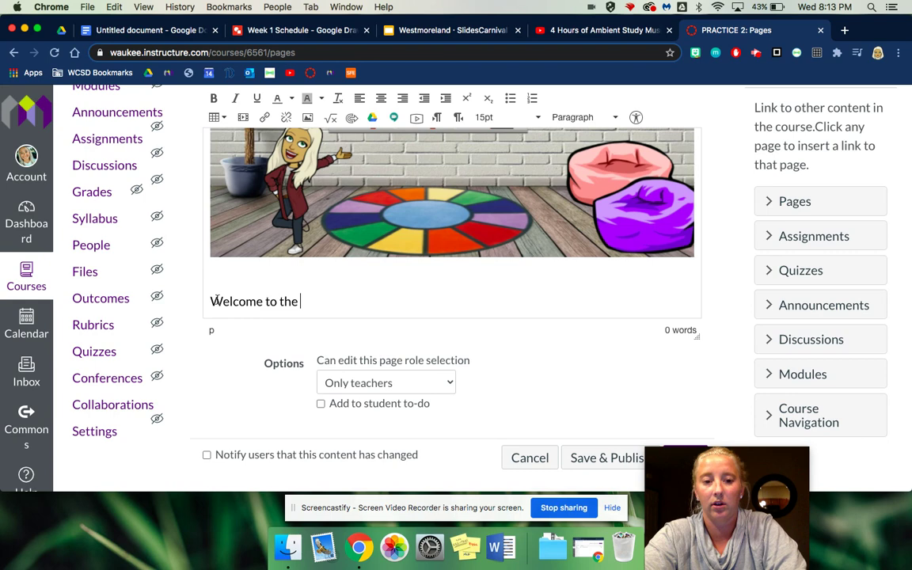
{"action": "type", "text": "classroom!"}
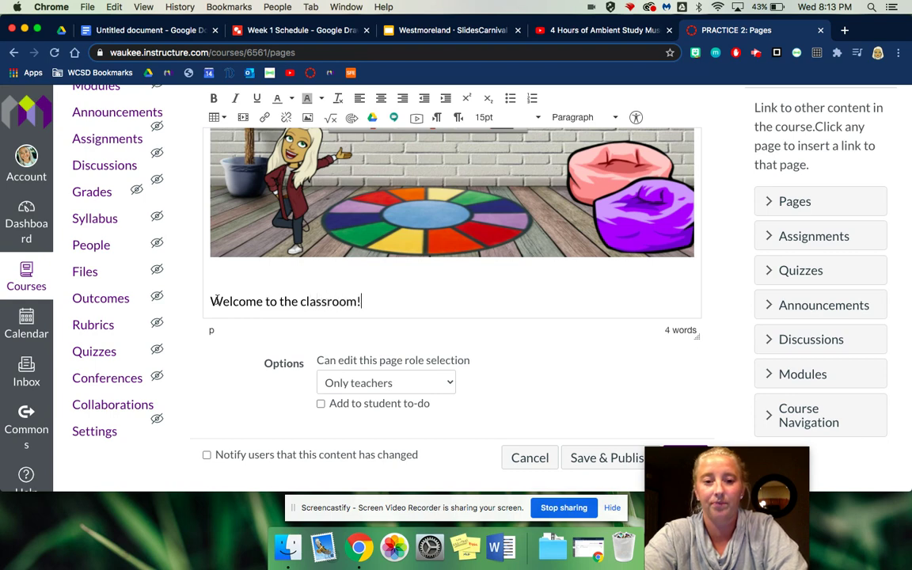
Step: Save the Welcome! page
{"action": "scroll", "coordinate": [554, 396], "scroll_direction": "down", "scroll_amount": 1}
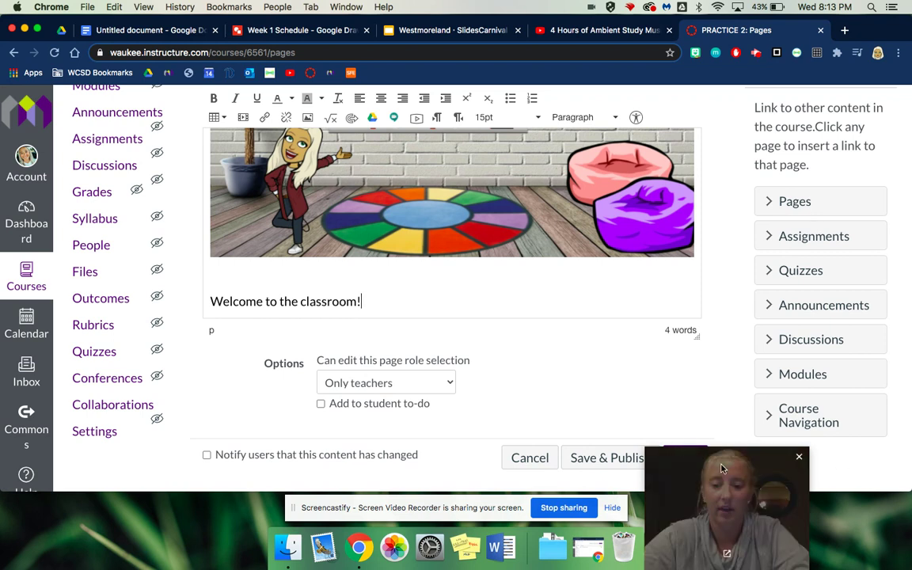
{"action": "left_click_drag", "start_coordinate": [670, 459], "coordinate": [769, 460]}
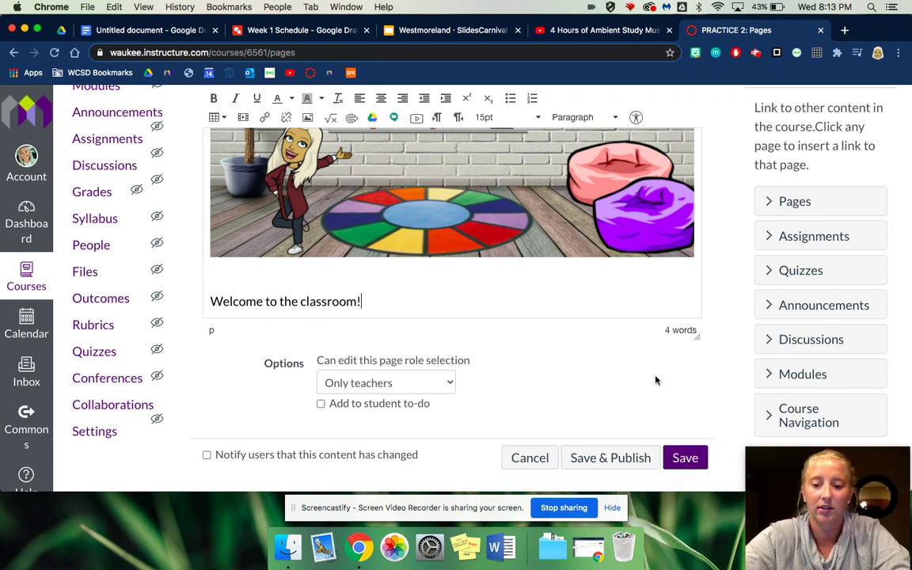
{"action": "left_click", "coordinate": [589, 326]}
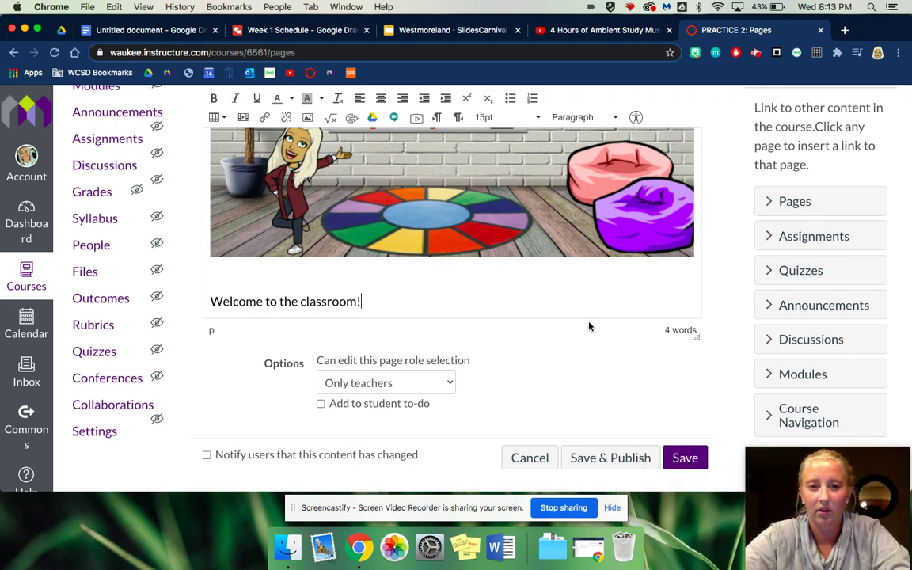
{"action": "left_click", "coordinate": [681, 458]}
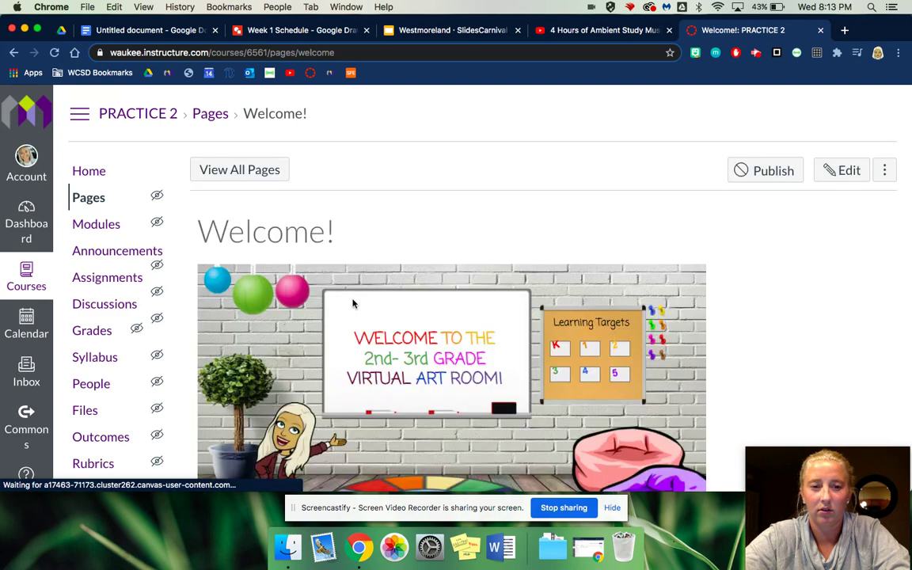
Step: Scroll through the saved Welcome! page to review the image and greeting, then return to the top
{"action": "scroll", "coordinate": [776, 312], "scroll_direction": "down", "scroll_amount": 1}
{"action": "scroll", "coordinate": [776, 312], "scroll_direction": "down", "scroll_amount": 3}
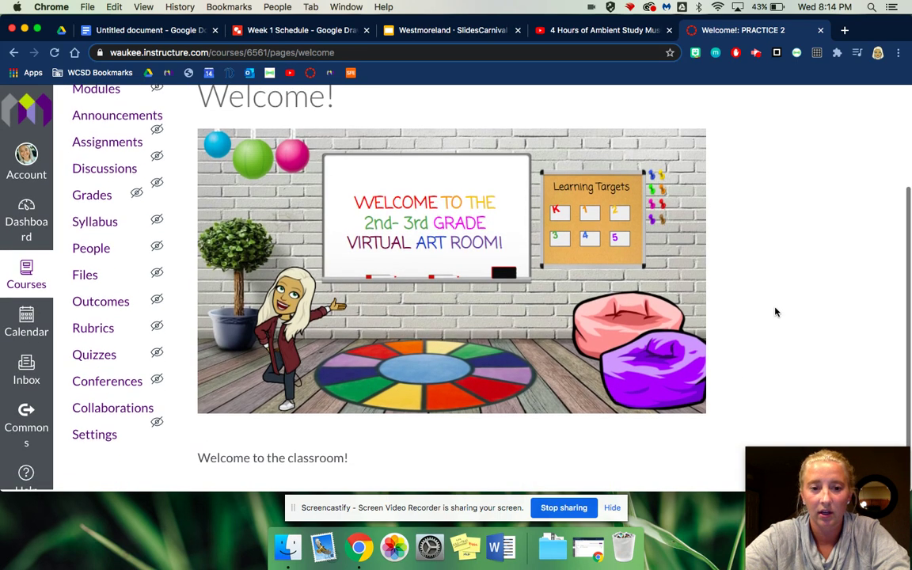
{"action": "scroll", "coordinate": [397, 268], "scroll_direction": "up", "scroll_amount": 1}
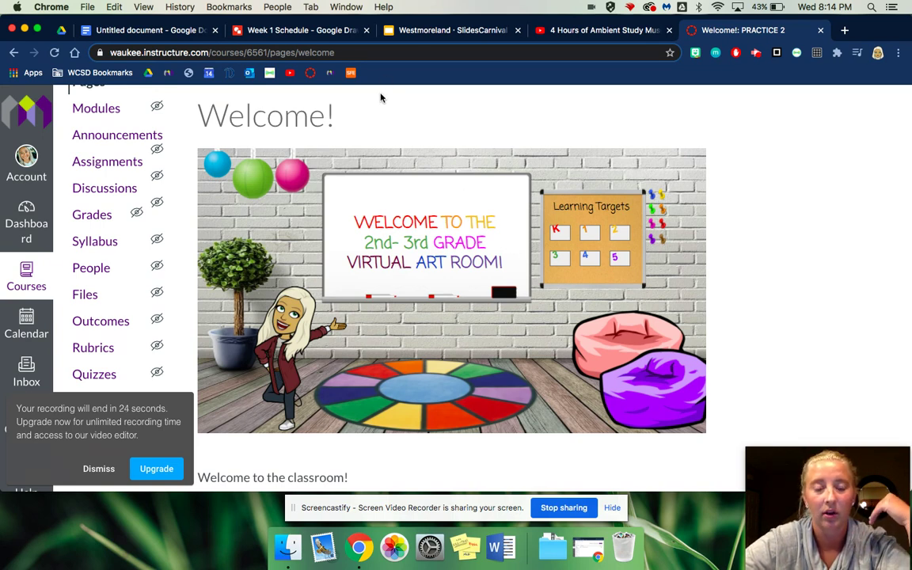
{"action": "scroll", "coordinate": [575, 259], "scroll_direction": "down", "scroll_amount": 1}
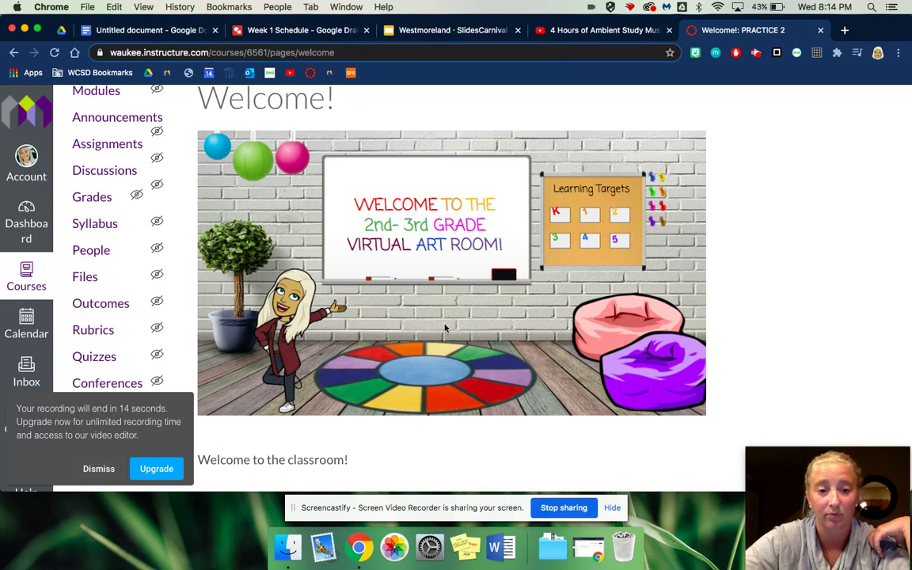
{"action": "scroll", "coordinate": [415, 251], "scroll_direction": "up", "scroll_amount": 3}
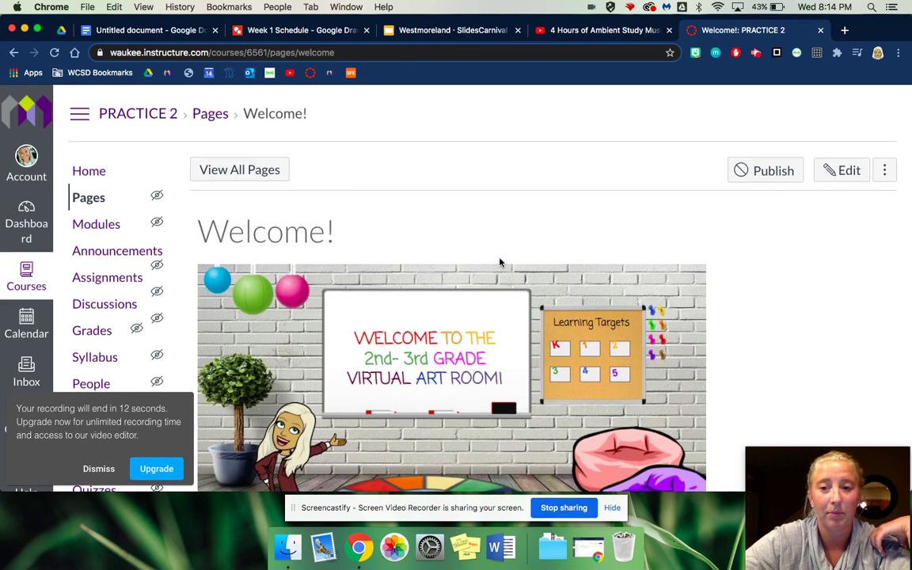
Step: Reopen the Welcome! page for editing and place the cursor on the empty line below the art-room image
{"action": "left_click", "coordinate": [828, 173]}
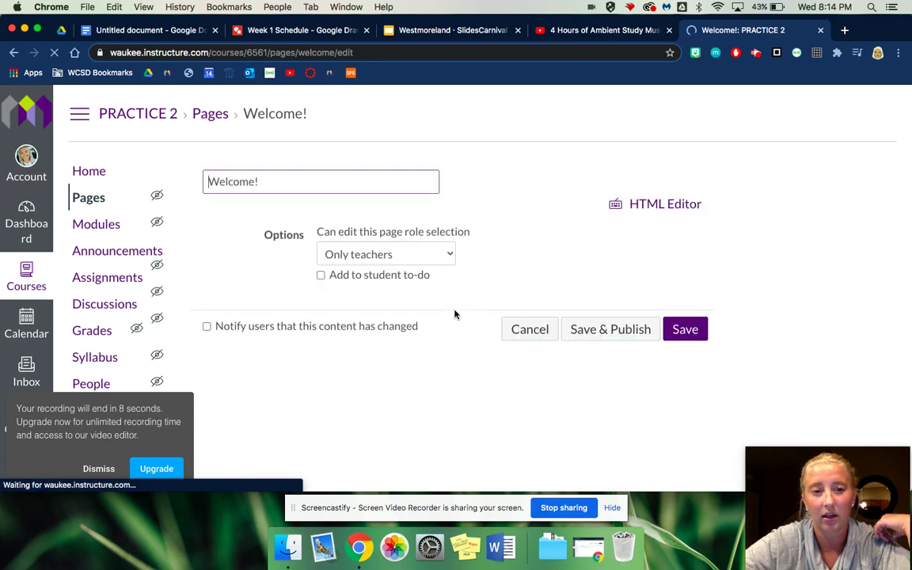
{"action": "scroll", "coordinate": [454, 315], "scroll_direction": "down", "scroll_amount": 2}
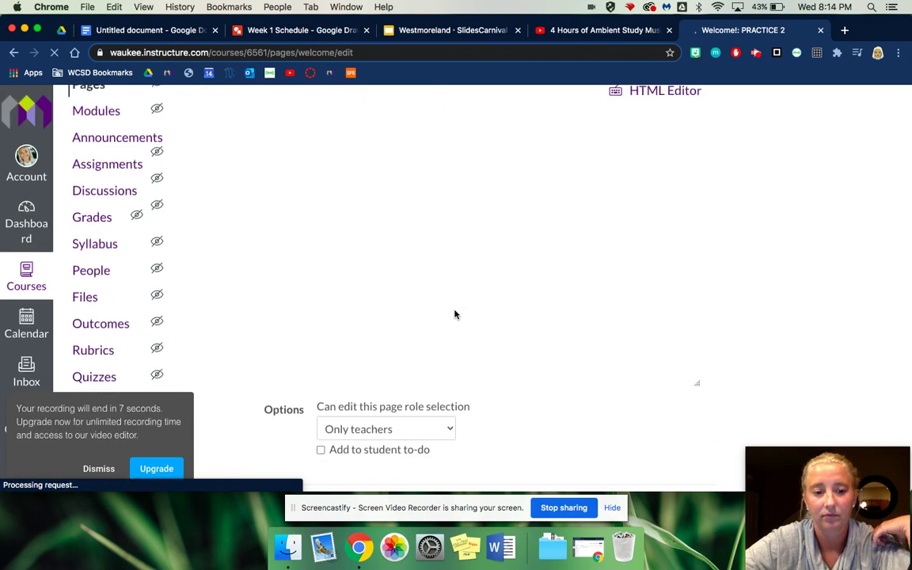
{"action": "scroll", "coordinate": [603, 265], "scroll_direction": "down", "scroll_amount": 3}
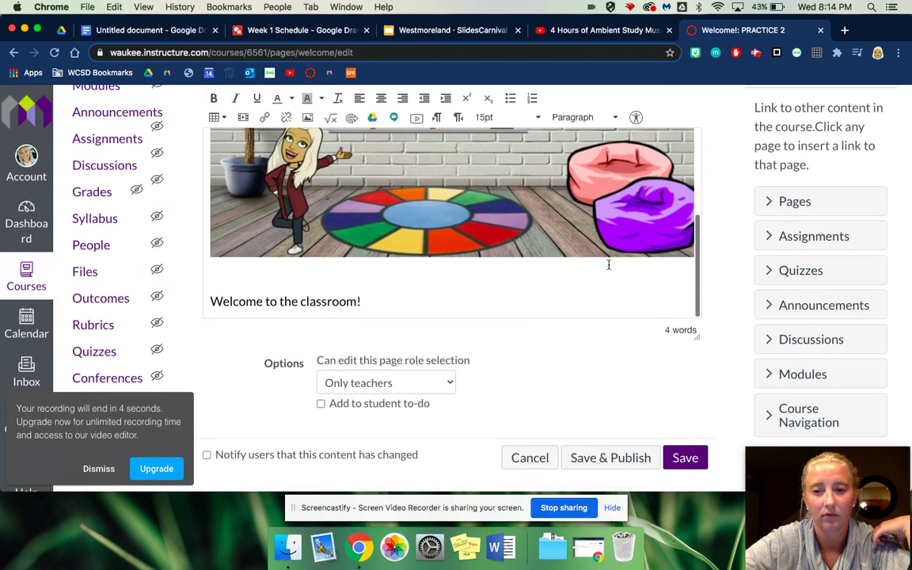
{"action": "left_click", "coordinate": [311, 281]}
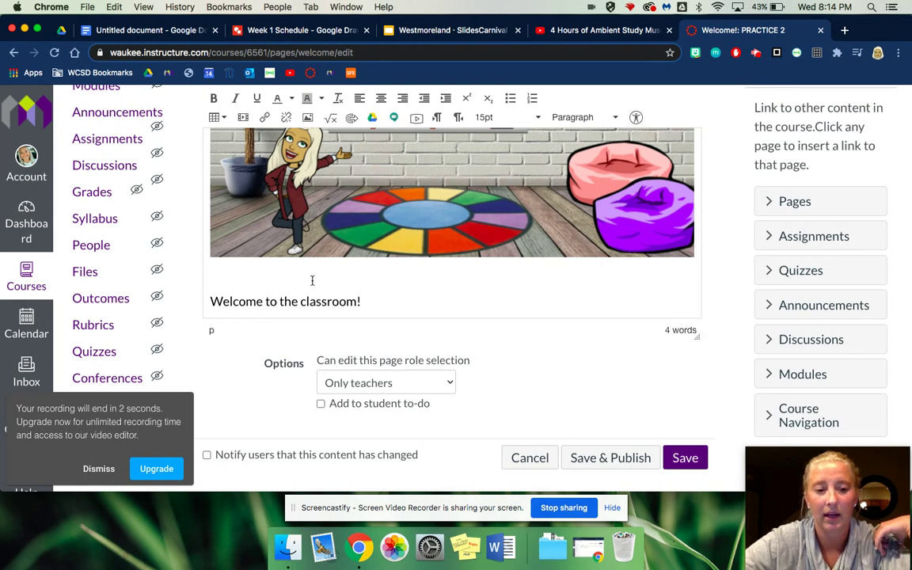